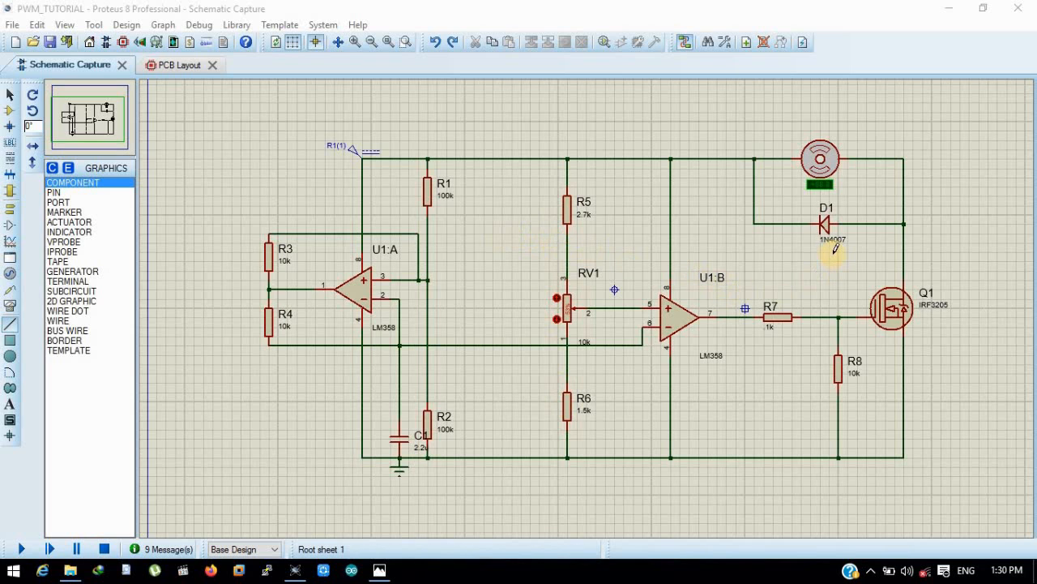
- Place an oscilloscope beside the motor, wiring channel A to U1:B's inverting-input net and channel B to U1:B's output
click(10, 306)
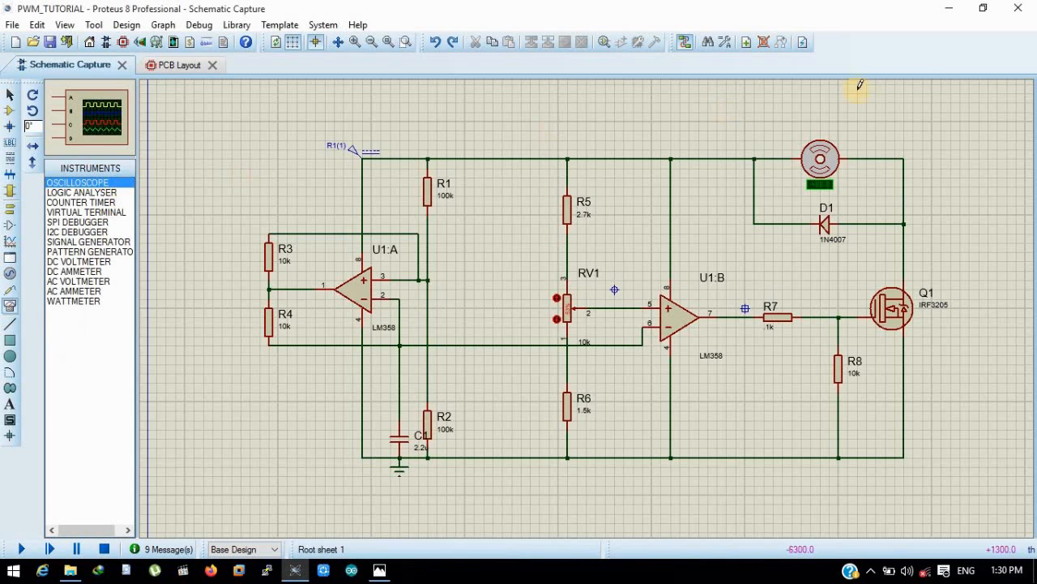
click(976, 125)
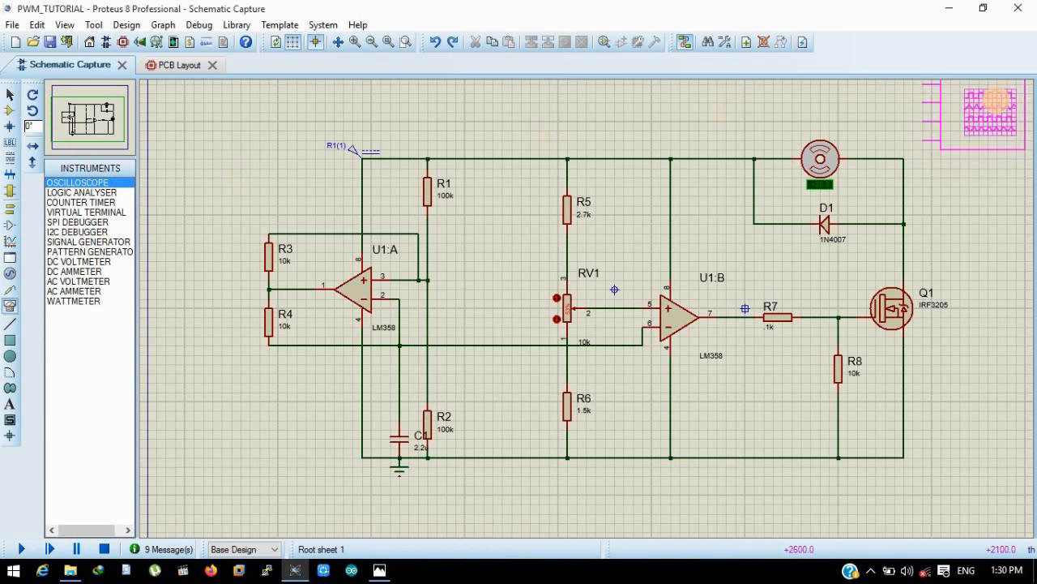
click(953, 92)
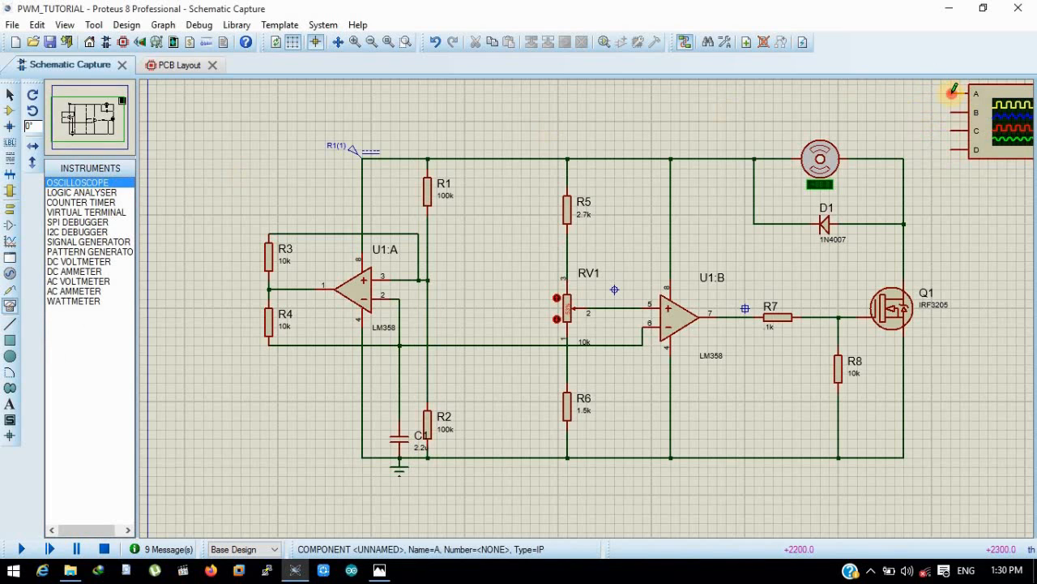
click(475, 344)
click(953, 112)
click(737, 316)
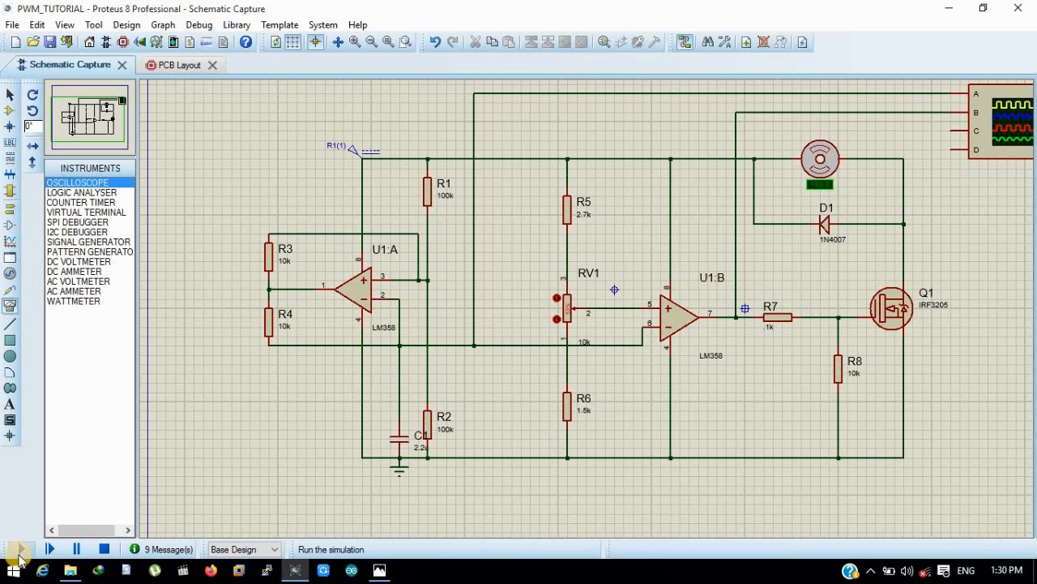
- Run the simulation and set the oscilloscope's horizontal timebase to 0.1
click(19, 551)
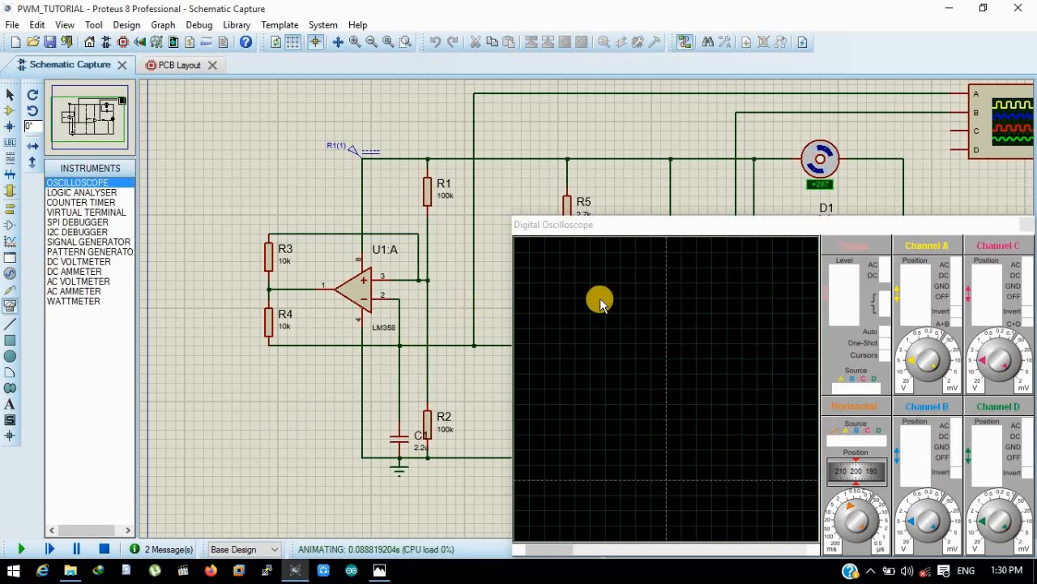
drag(689, 227, 533, 207)
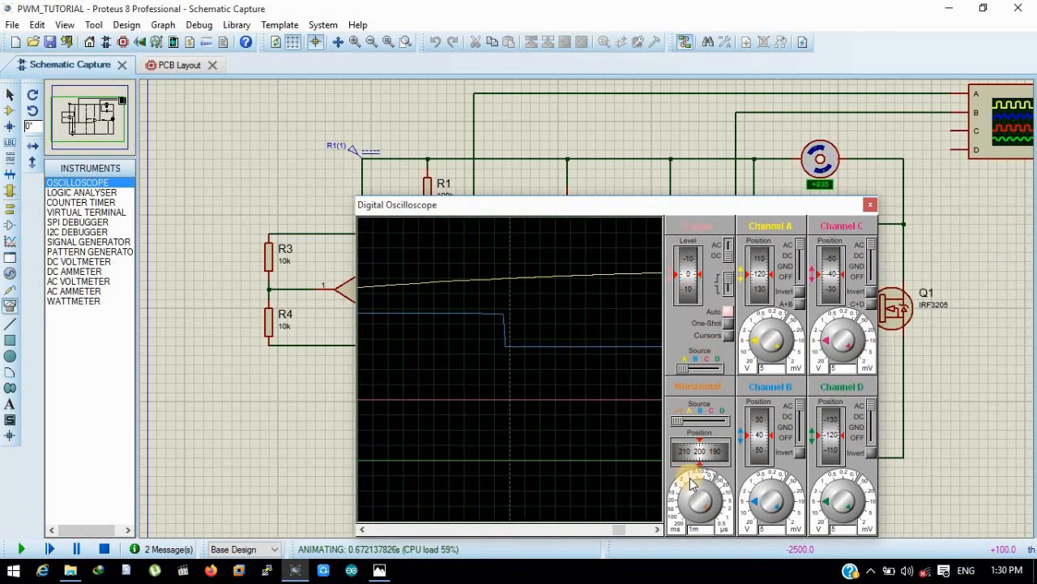
drag(693, 490, 687, 508)
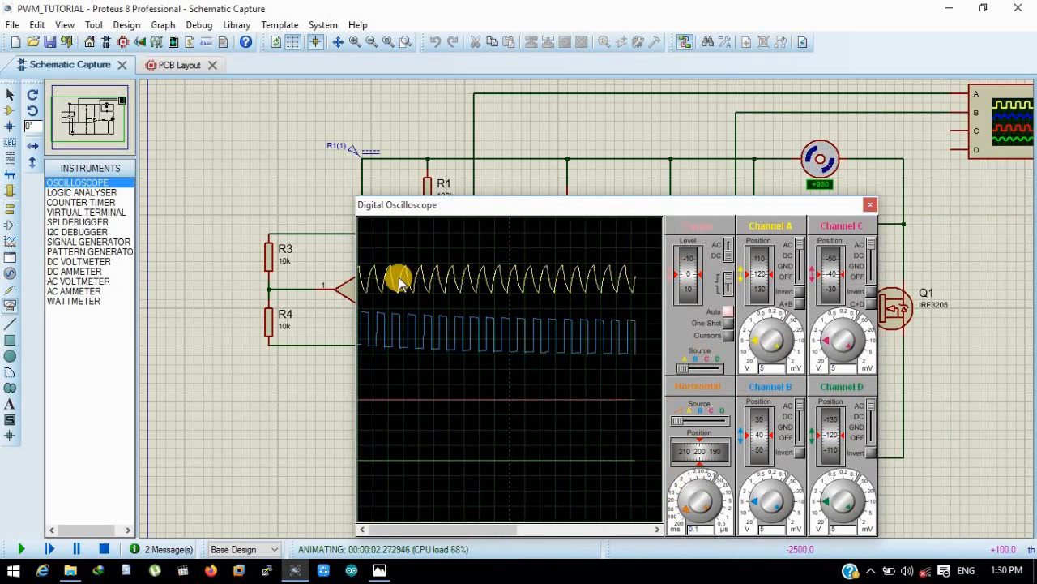
- Move the oscilloscope display clear of RV1, lower the potentiometer's wiper and return it to the middle, and stop the simulation
drag(452, 208, 631, 236)
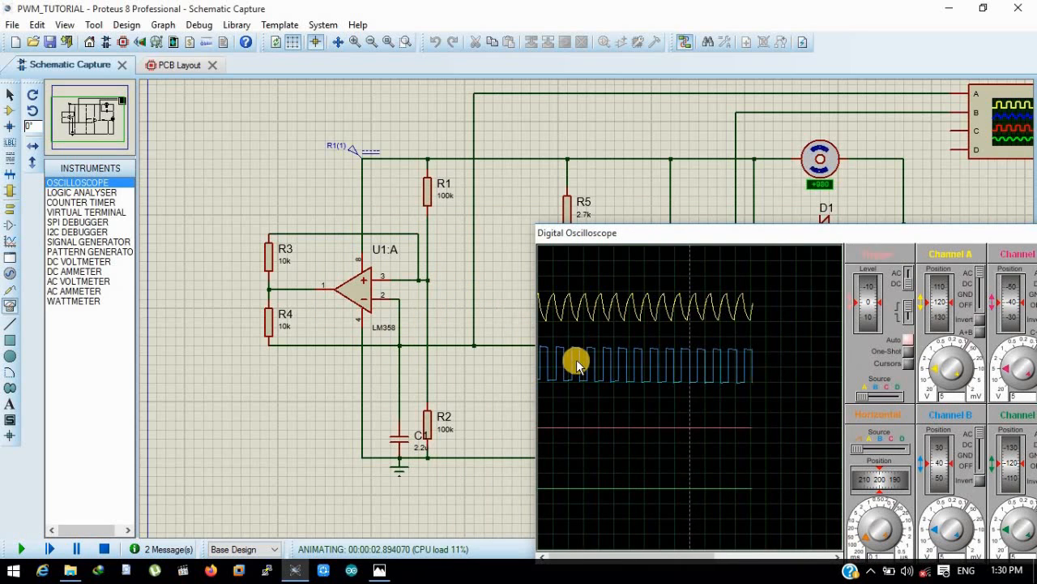
drag(747, 233, 754, 354)
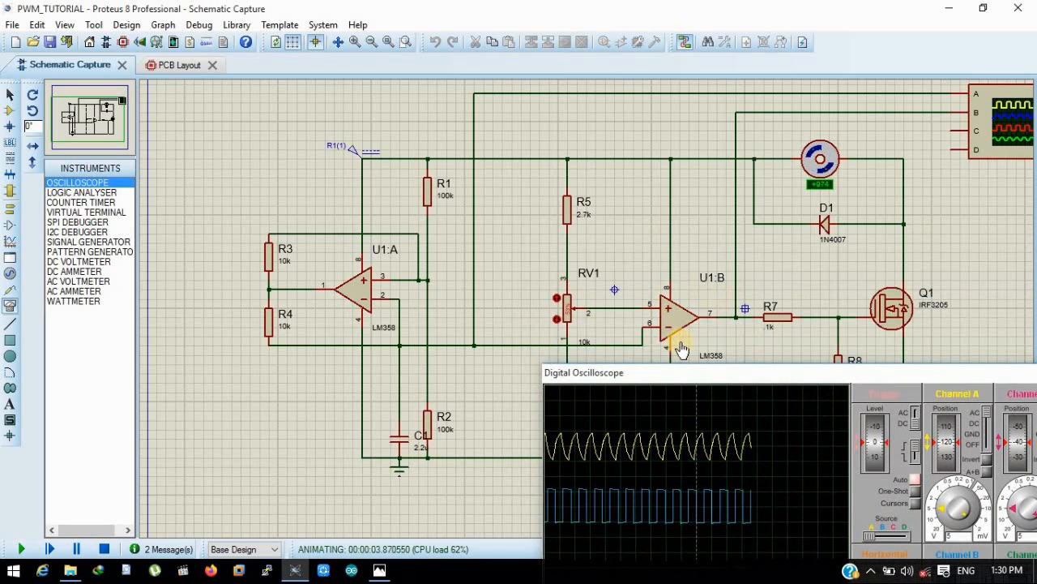
drag(685, 368, 764, 120)
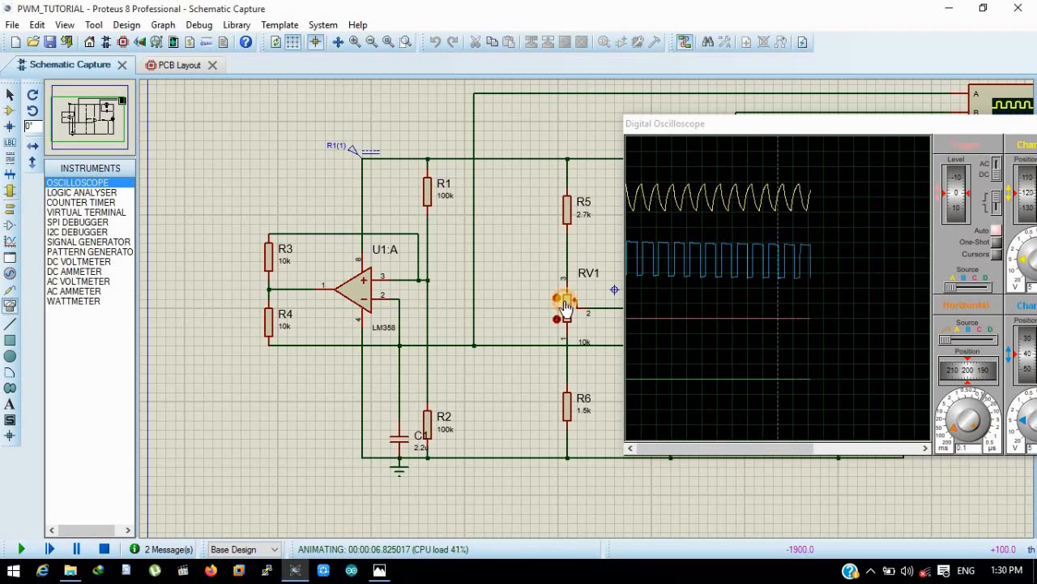
drag(565, 303, 566, 322)
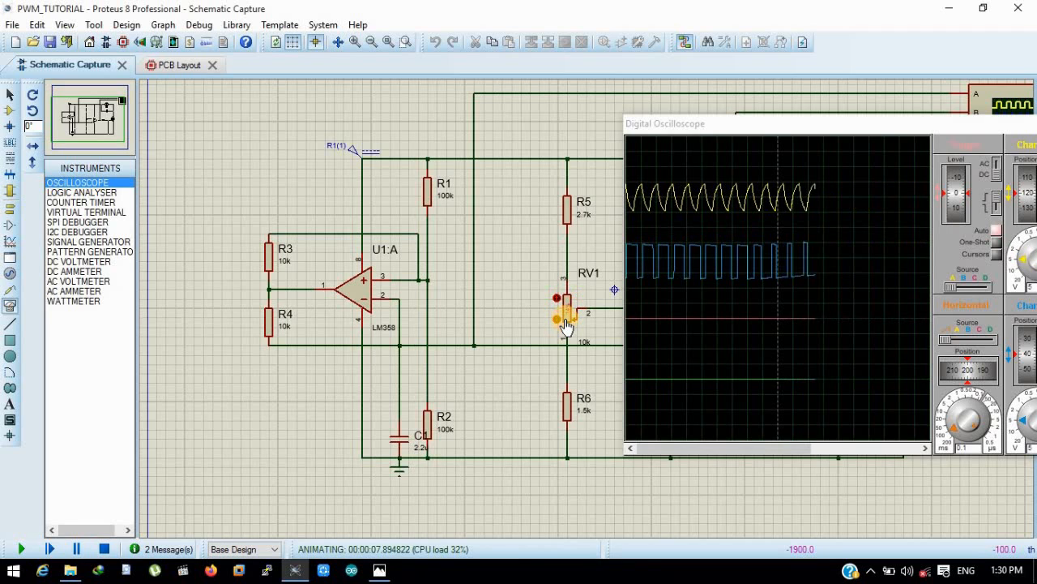
click(564, 306)
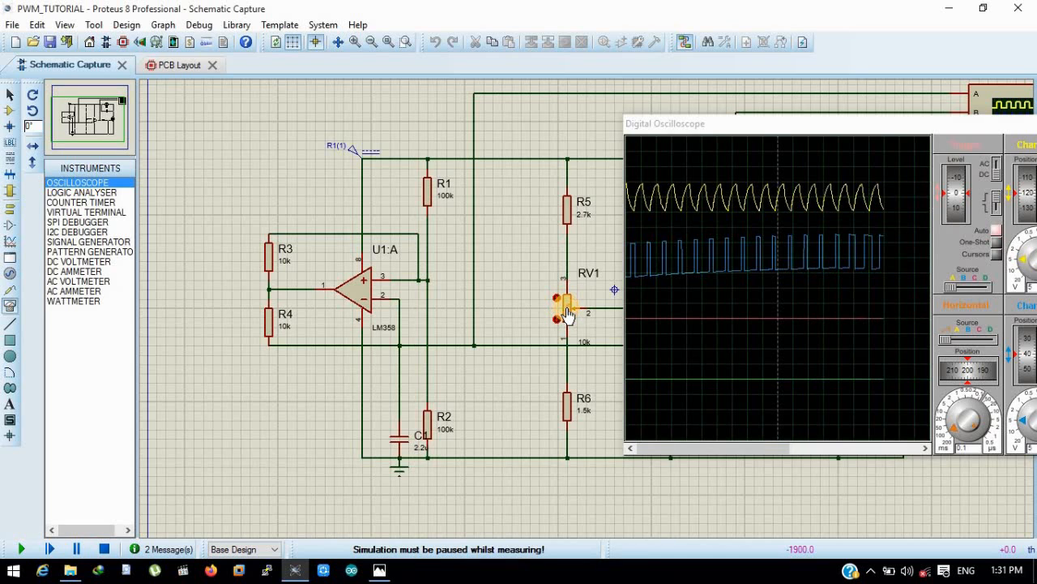
click(104, 549)
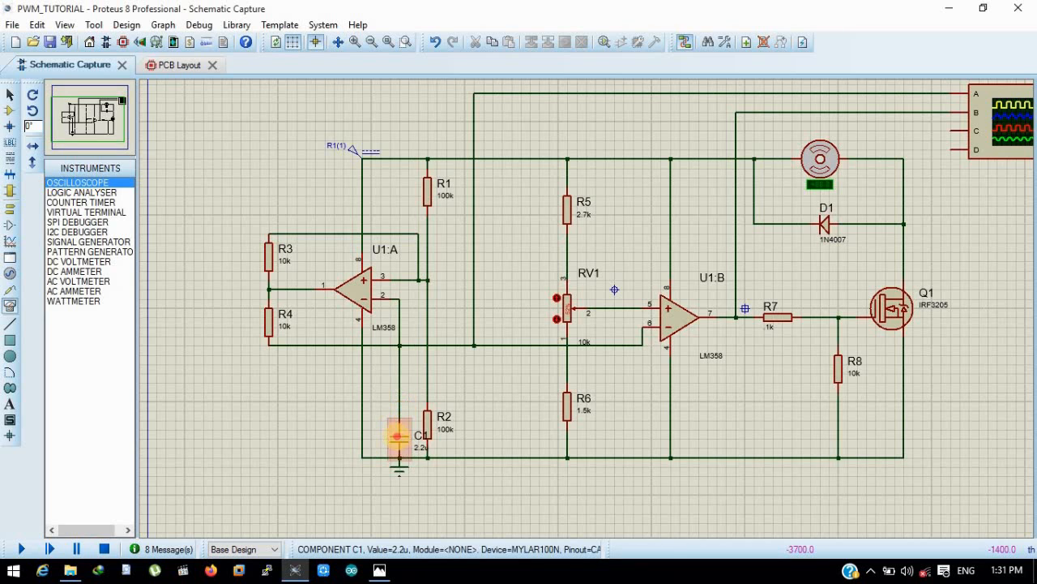
- Set the capacitance of C1 to 1u
double_click(397, 437)
drag(440, 185, 409, 192)
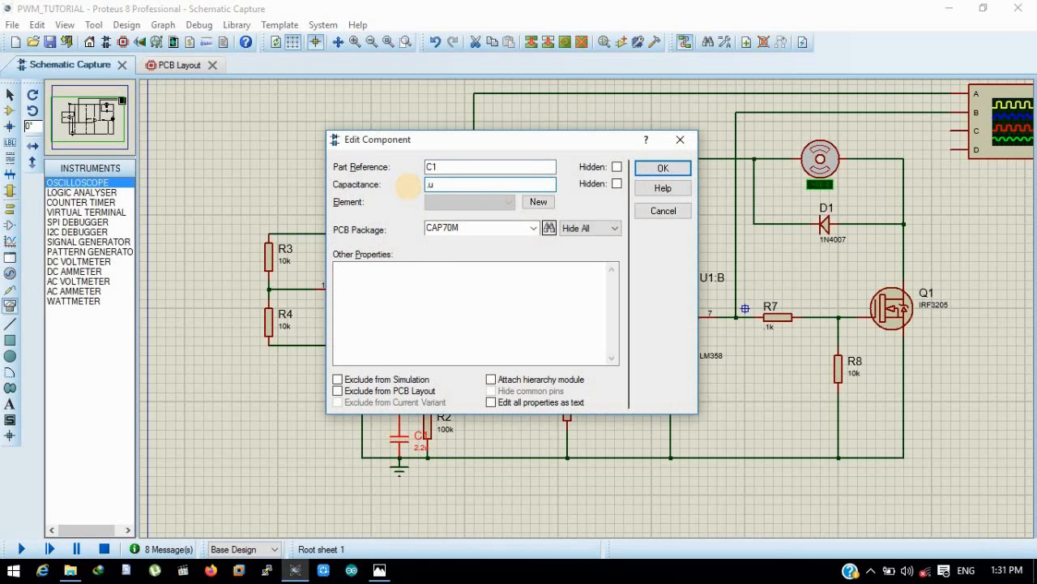
key(Return)
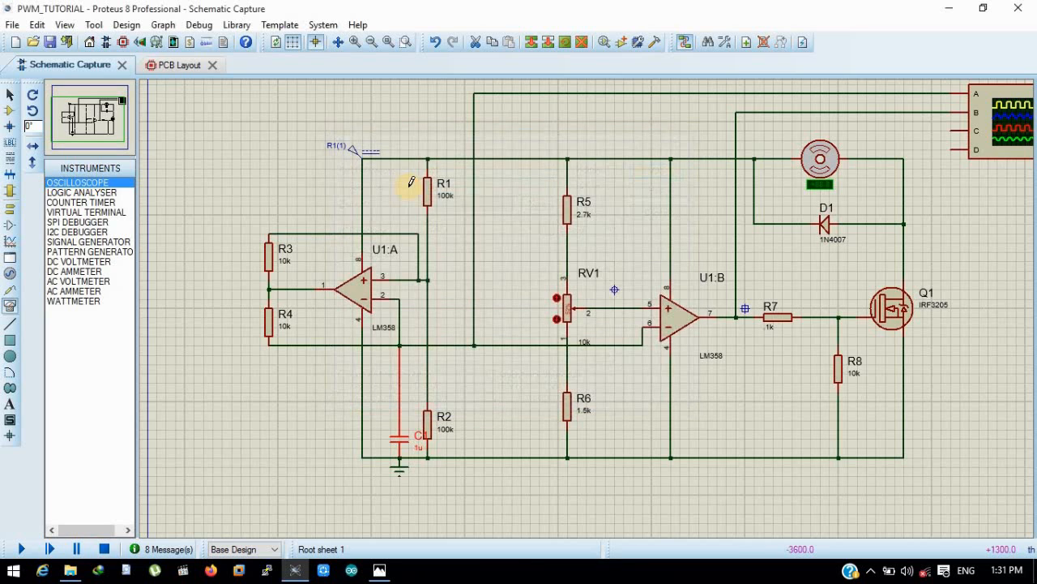
- Run the simulation with the new C1 value and set the oscilloscope's horizontal timebase to 50m
click(12, 550)
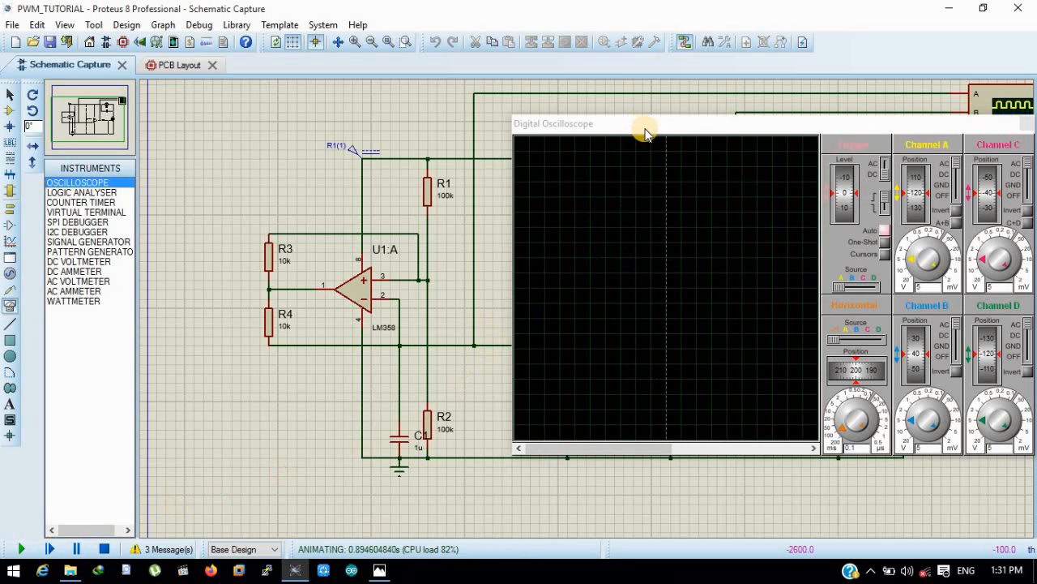
drag(646, 132, 657, 171)
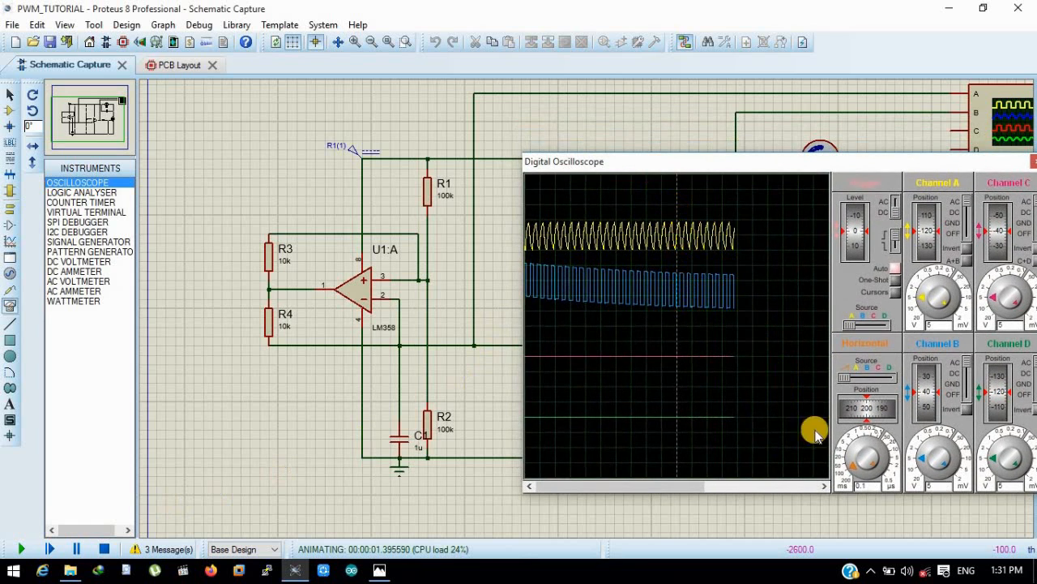
click(852, 463)
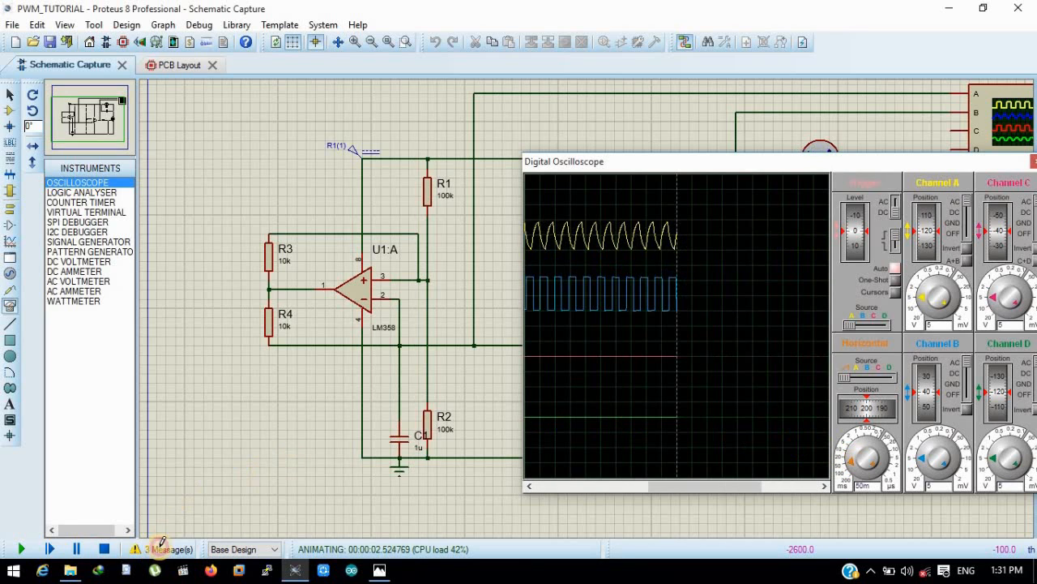
- Check the simulation log messages, close the log and stop the simulation
click(162, 545)
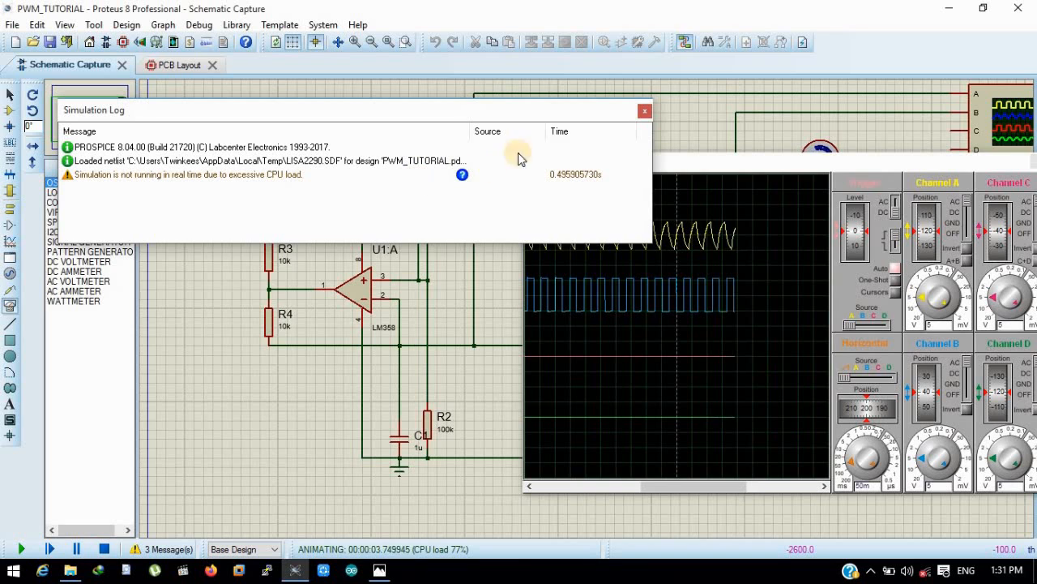
click(644, 110)
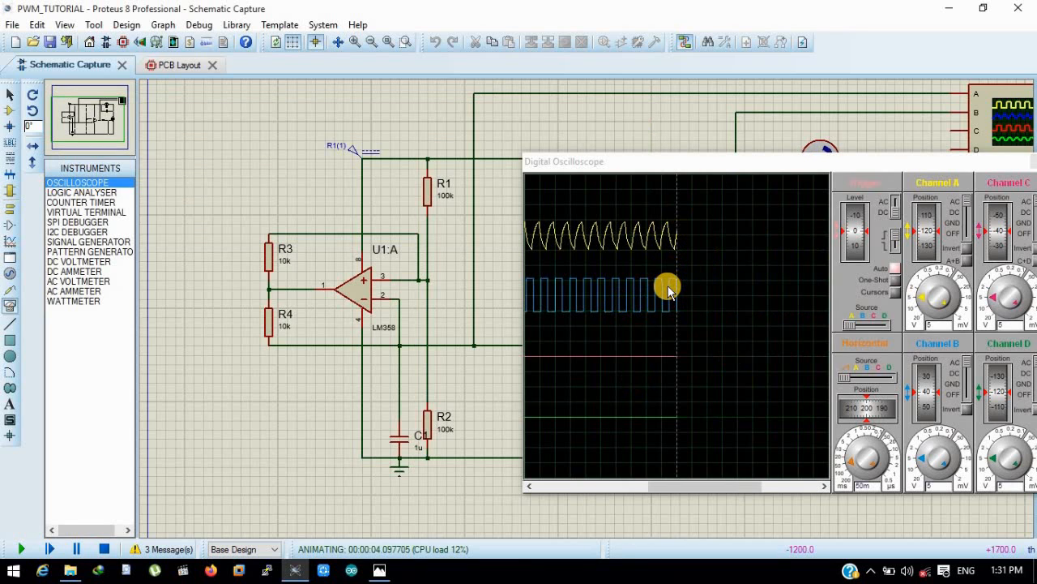
click(103, 551)
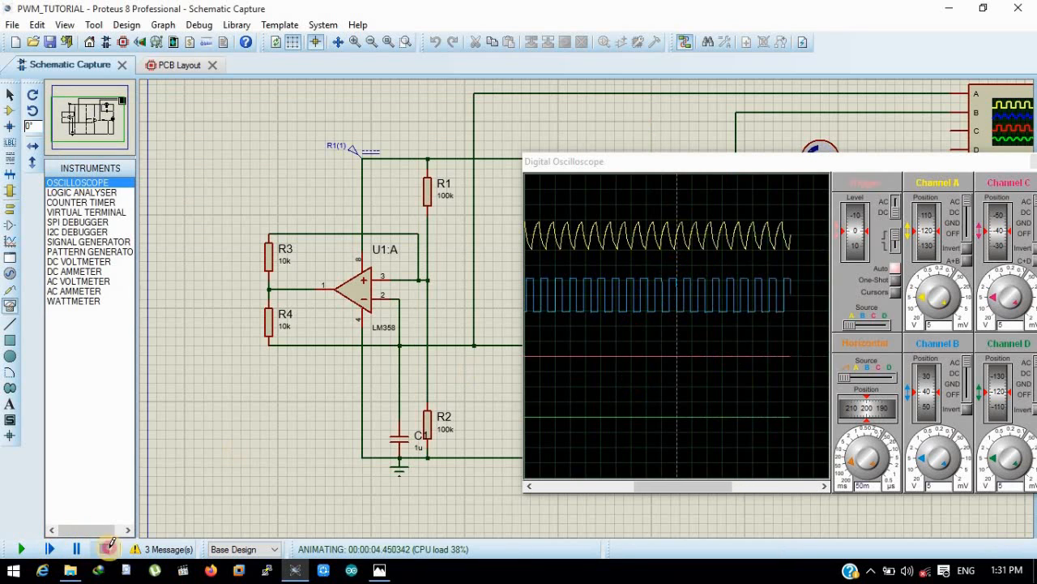
- Set the capacitance of C1 to .22u
double_click(398, 435)
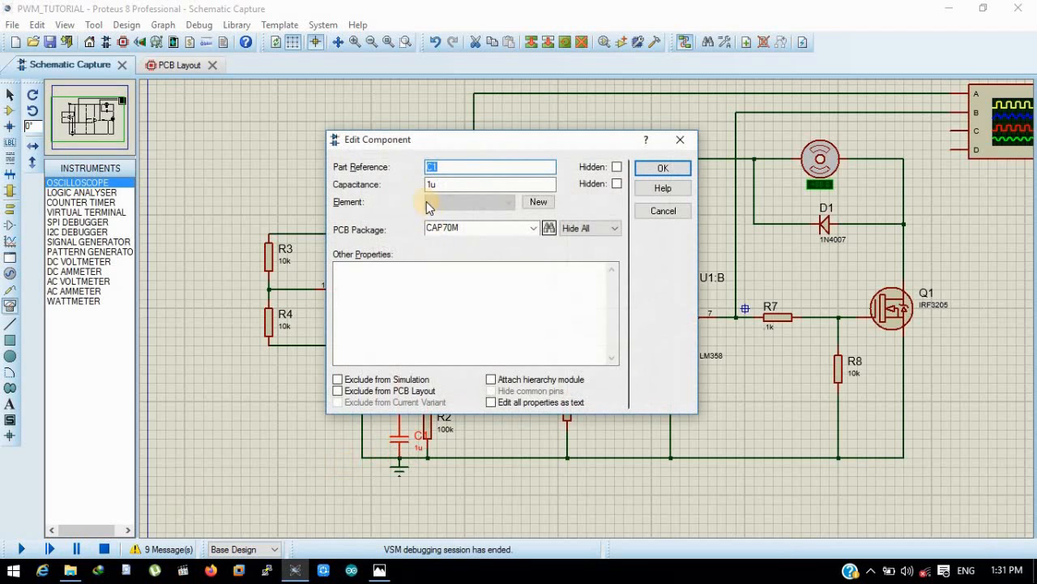
drag(432, 185, 396, 184)
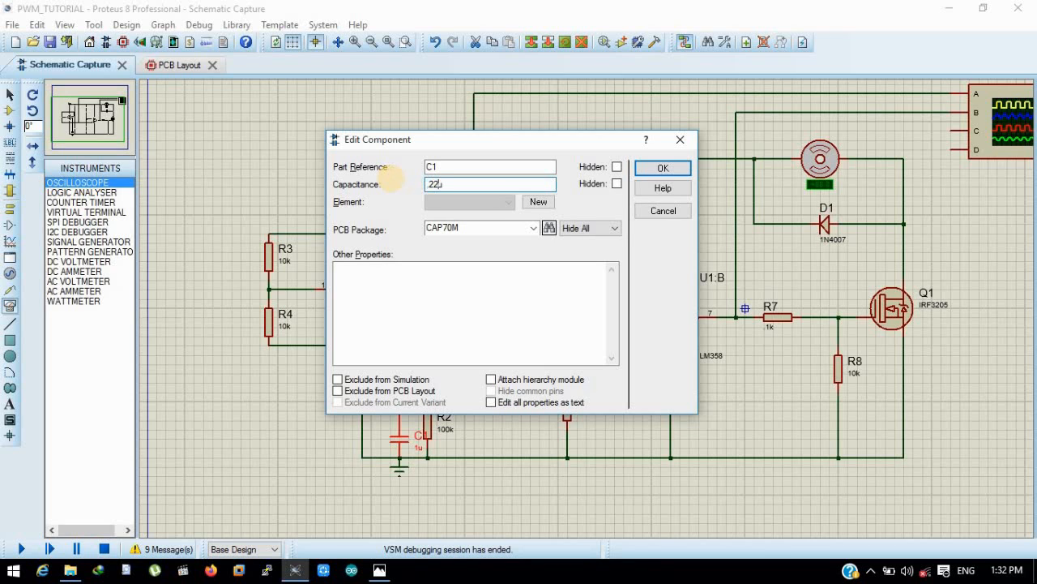
key(Return)
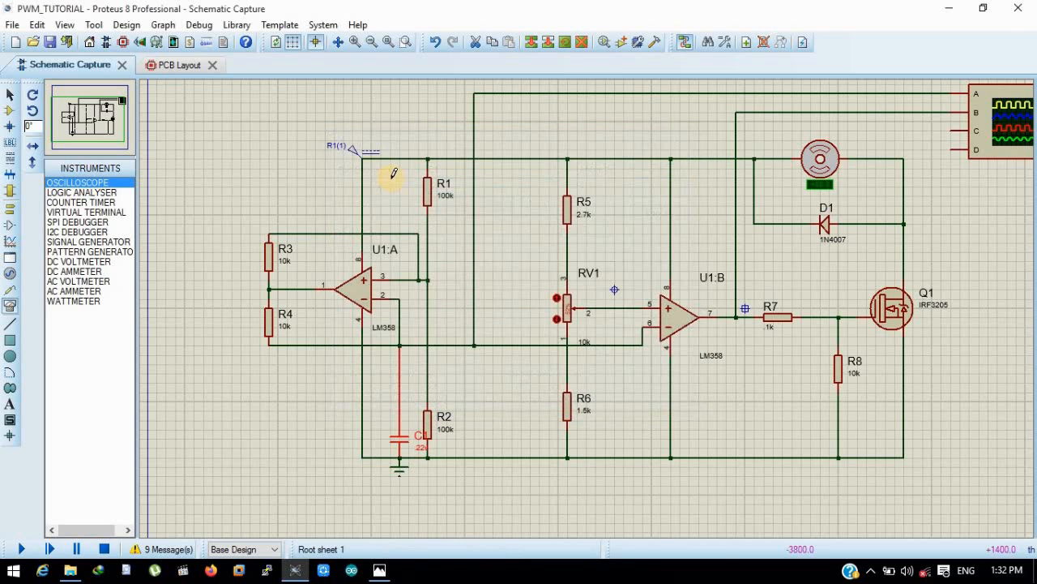
- Run the simulation, set the oscilloscope's horizontal timebase to 5m to examine both waveforms, and stop the simulation
click(12, 550)
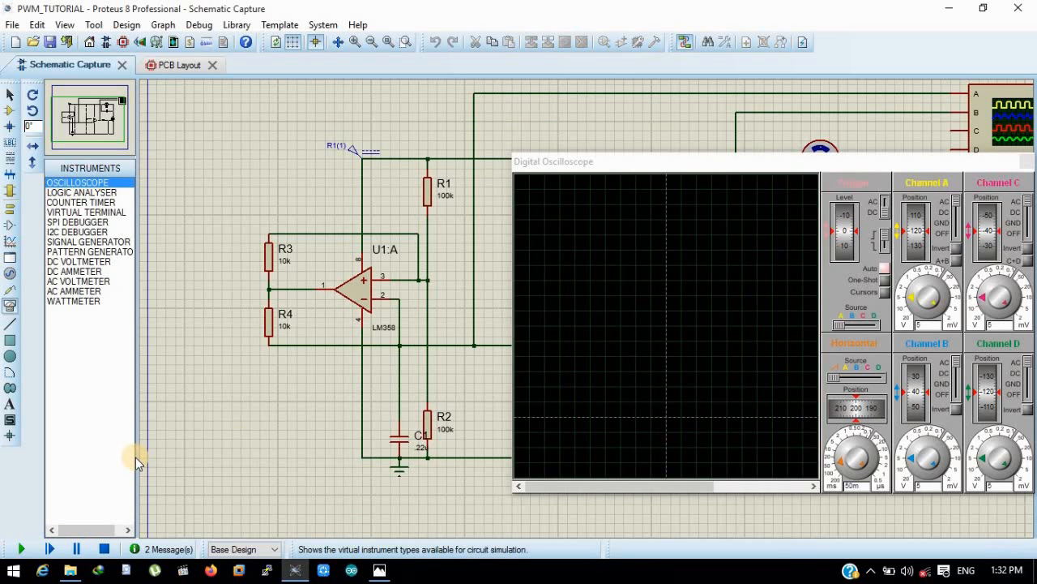
drag(705, 162, 678, 224)
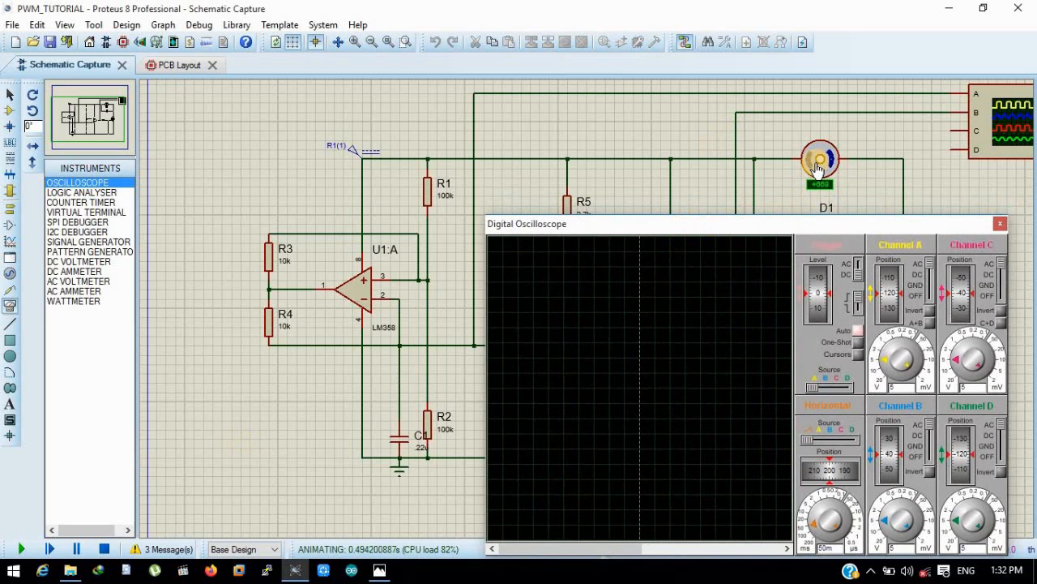
click(819, 526)
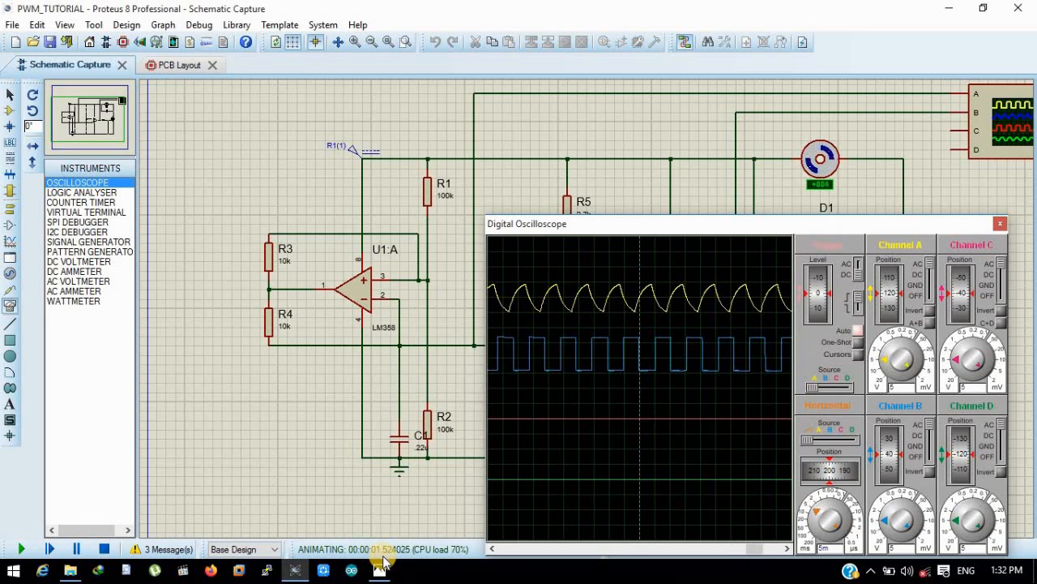
click(104, 547)
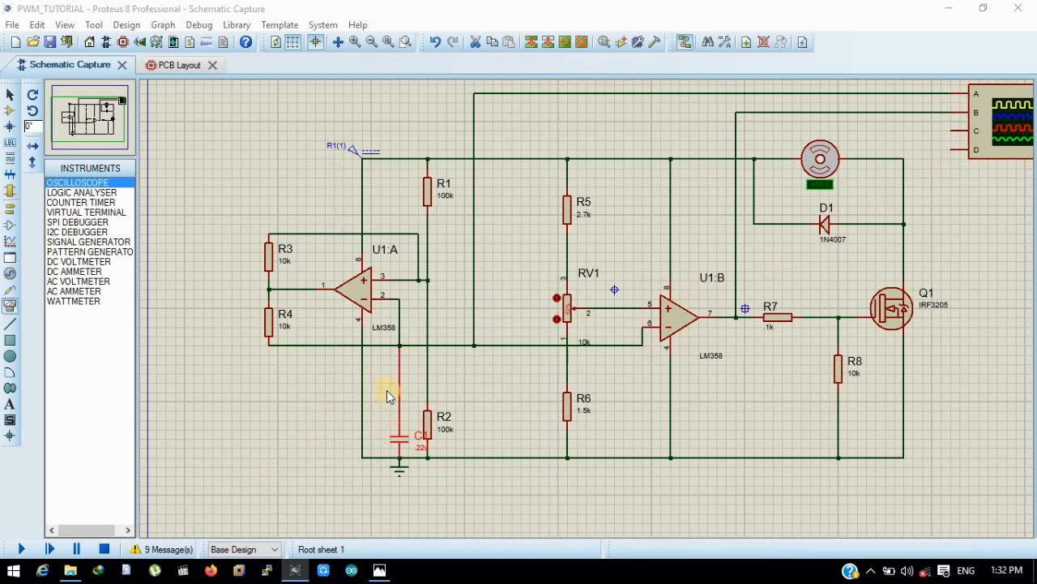
- Set the capacitance of C1 to .022u
double_click(398, 436)
drag(434, 185, 403, 186)
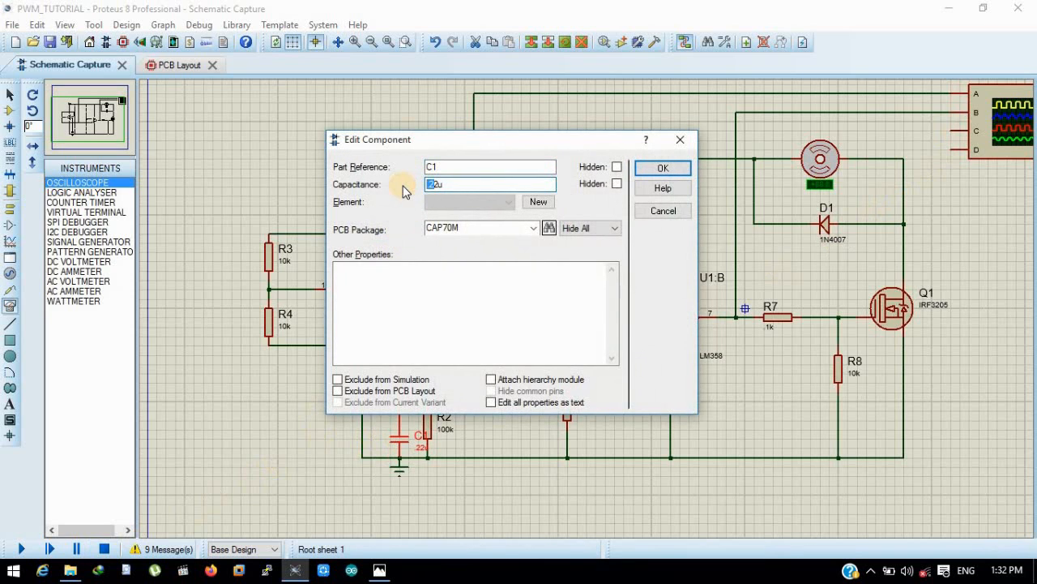
text(.02)
key(Return)
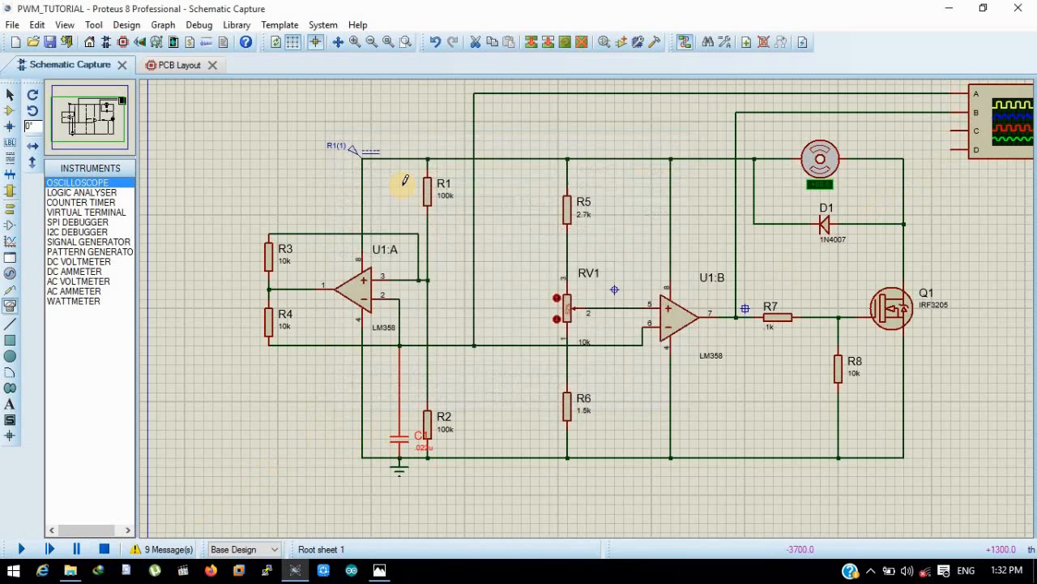
- Run the simulation, move the oscilloscope display clear of RV1 and raise the potentiometer's wiper
click(27, 549)
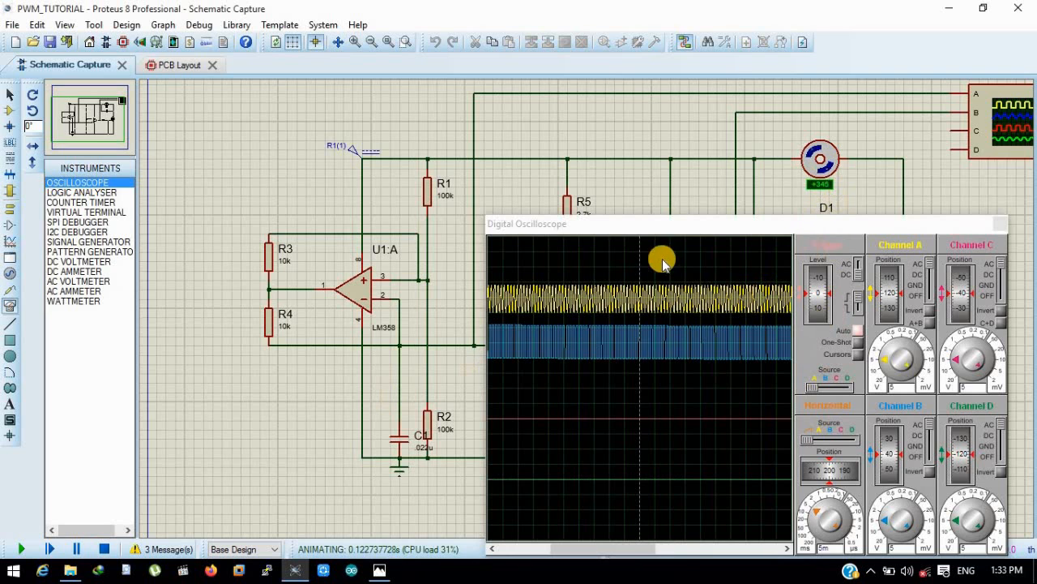
drag(642, 230, 723, 236)
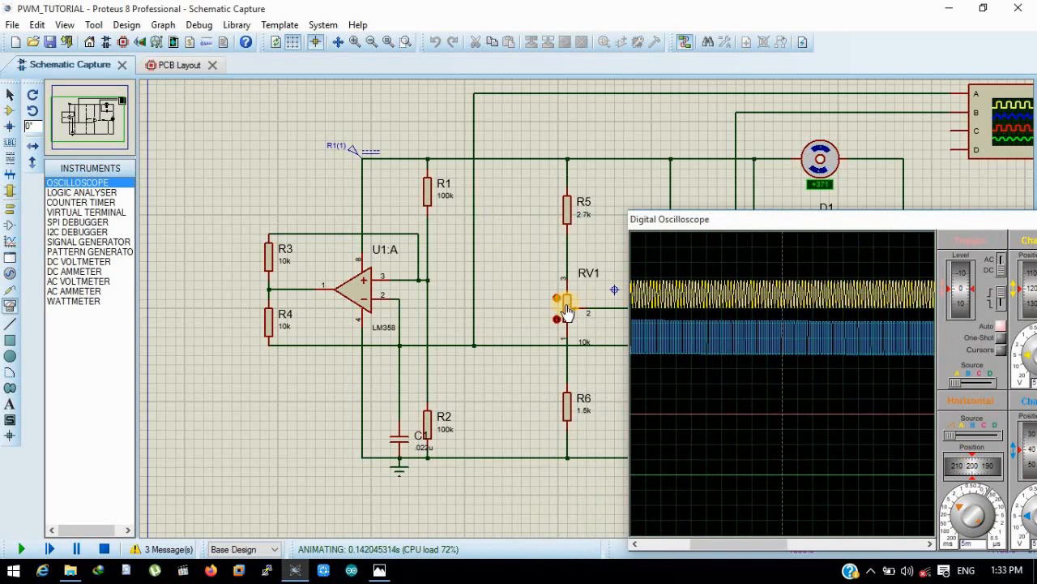
mouse_move(571, 312)
mouse_down()
mouse_move(566, 297)
mouse_move(569, 312)
mouse_up()
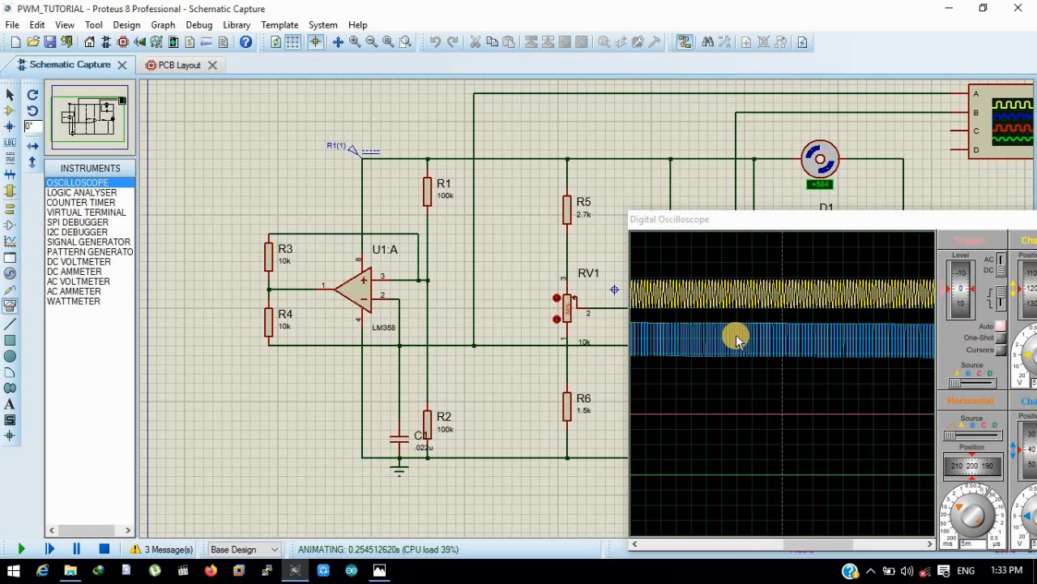
- Set the oscilloscope's horizontal timebase to 0.2m and lower RV1's wiper to shorten the PWM duty cycle
mouse_move(963, 505)
mouse_down()
mouse_move(954, 517)
mouse_move(971, 496)
mouse_up()
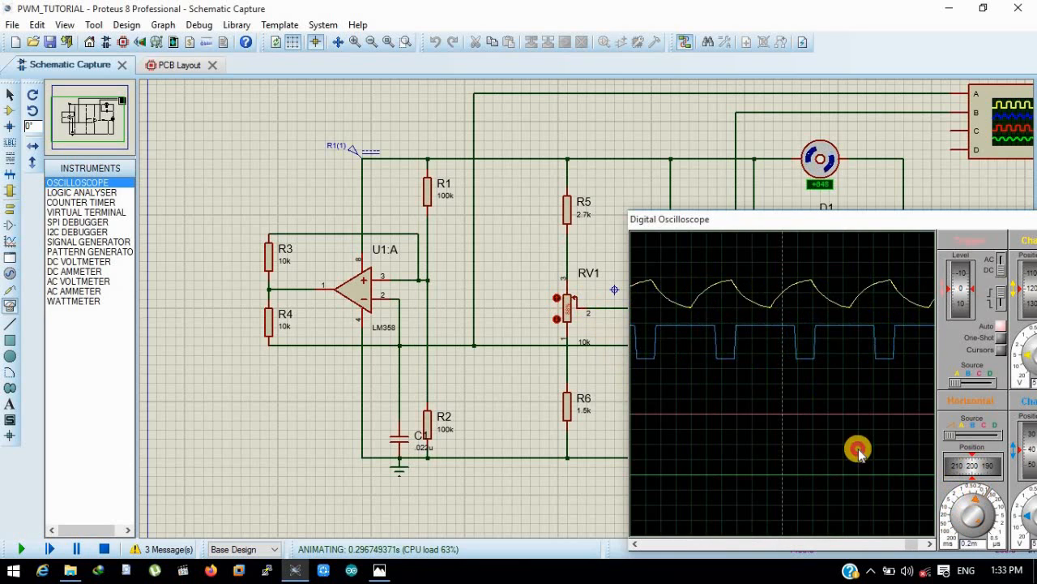
drag(565, 298, 568, 320)
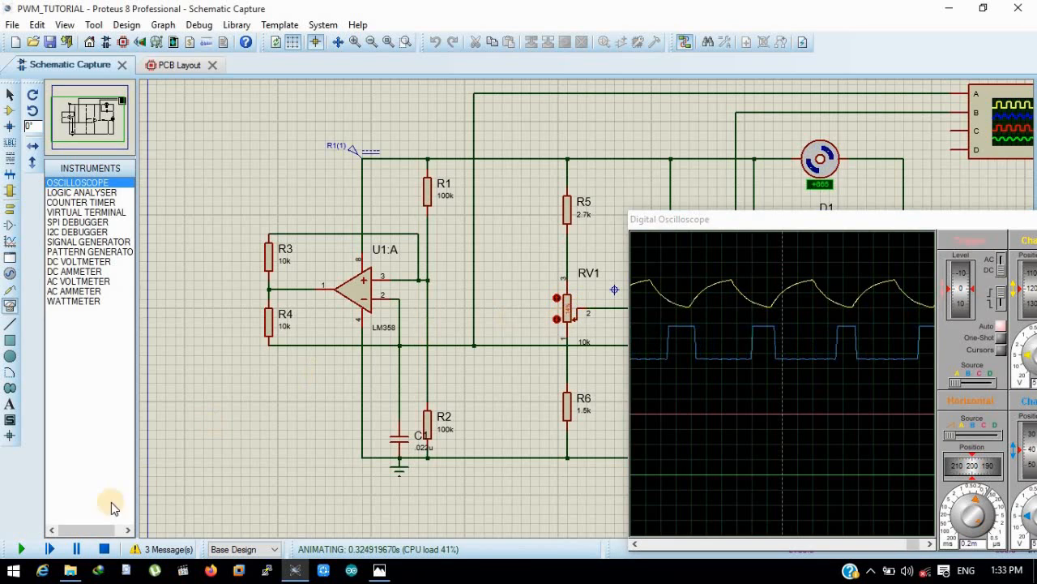
- Stop the simulation and delete the oscilloscope together with its connections from the schematic
click(103, 548)
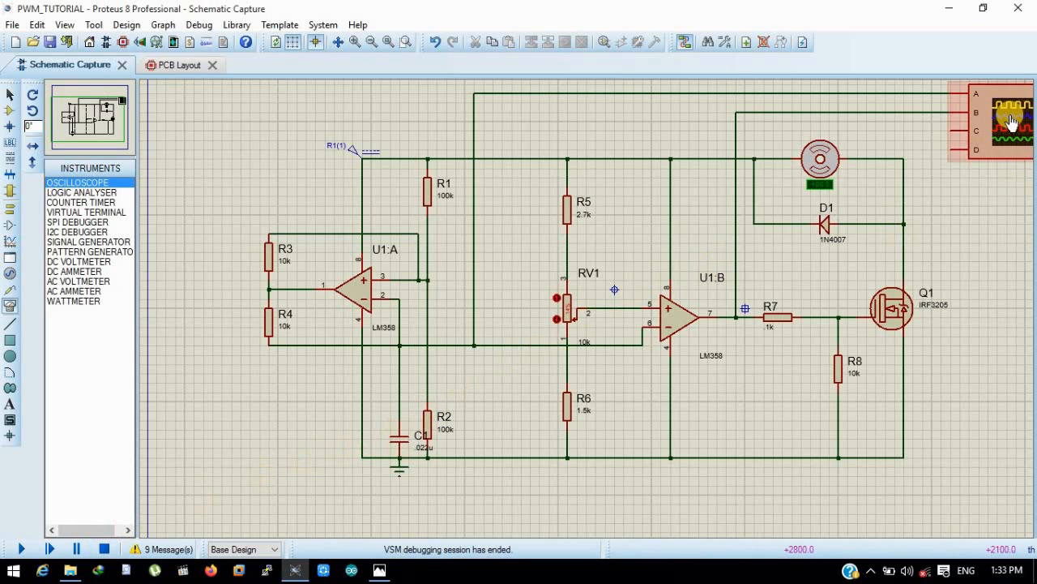
key(Delete)
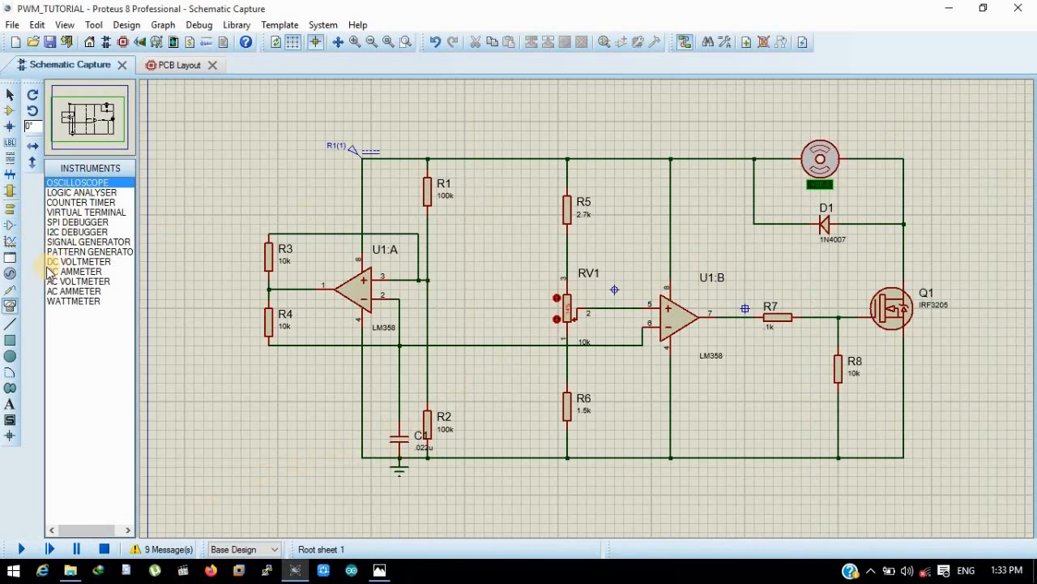
- Place voltage probes on the wire from U1:A's inverting input and on U1:B's output wire
click(10, 289)
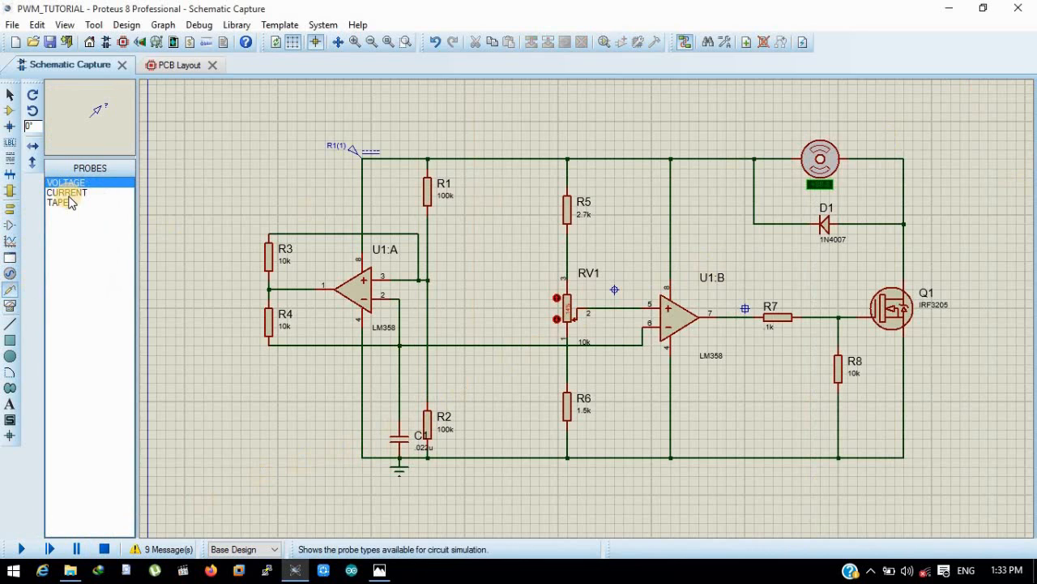
click(443, 343)
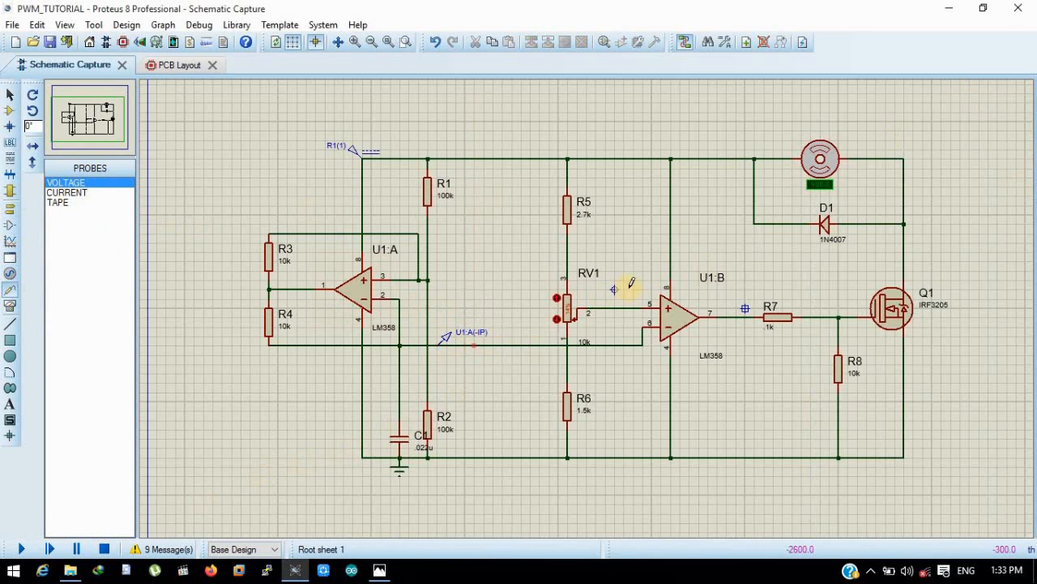
click(728, 314)
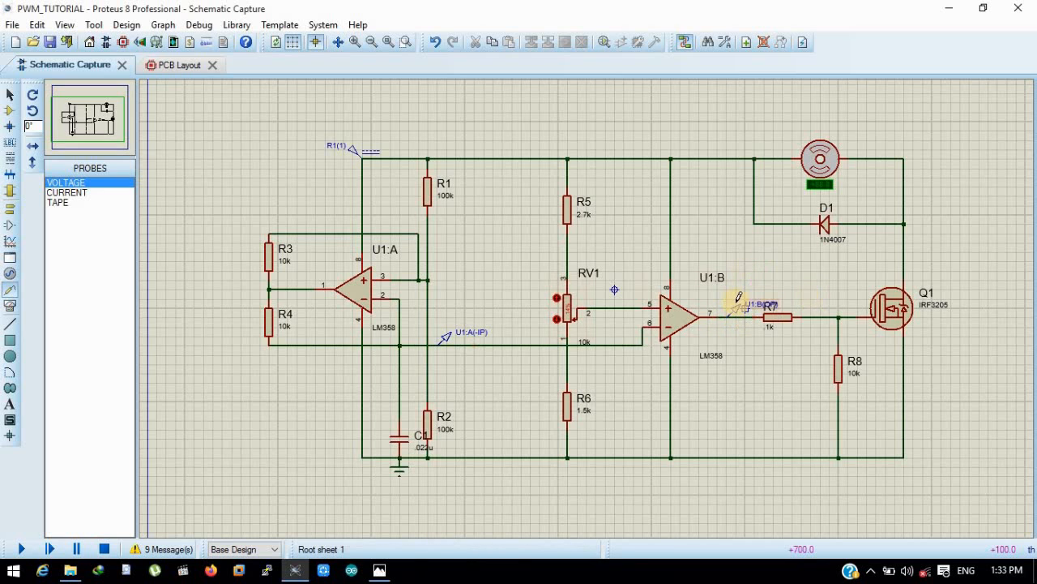
- Rename the voltage probe on U1:A's inverting input wire as First stage
scroll(739, 298, down, 1)
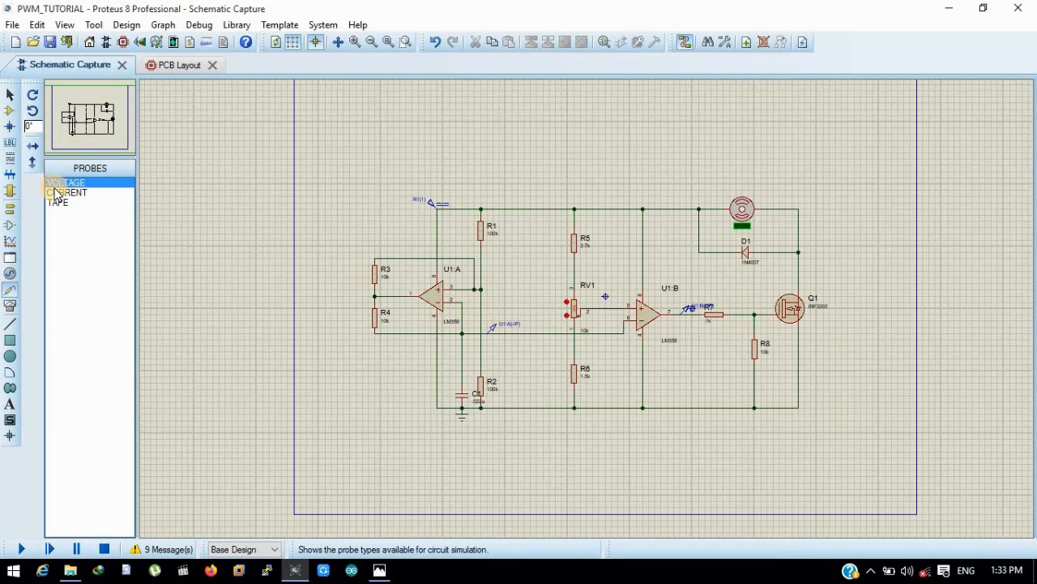
scroll(527, 332, up, 2)
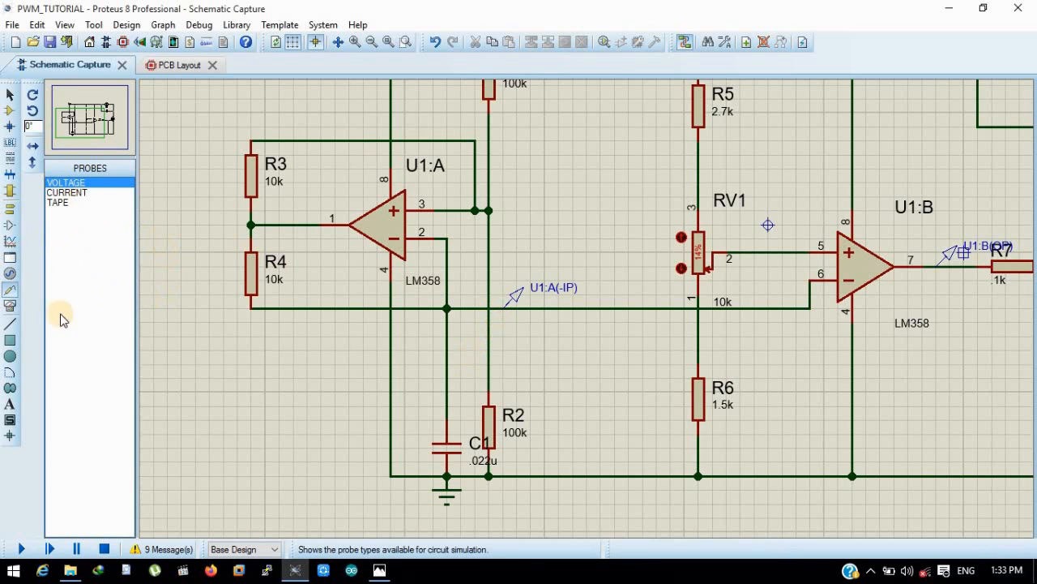
double_click(543, 287)
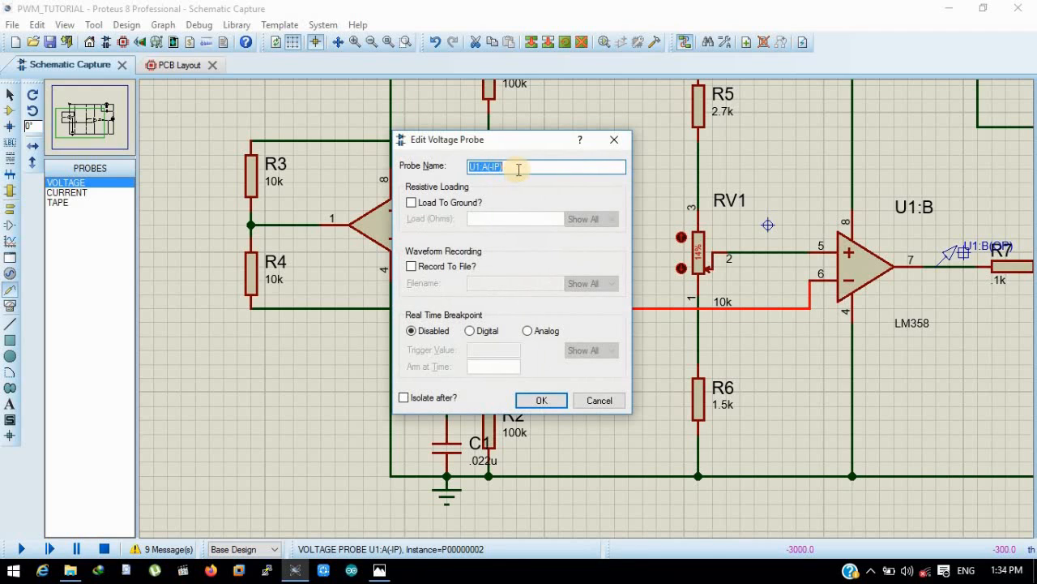
text(F)
key(Return)
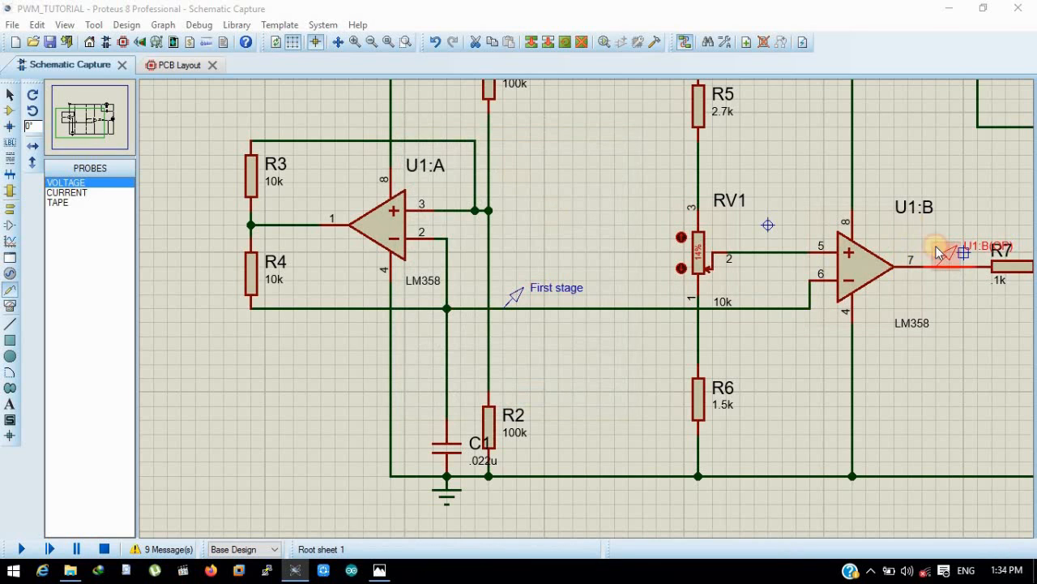
- Rename the voltage probe on U1:B's output as Second stage
double_click(945, 254)
text(Se)
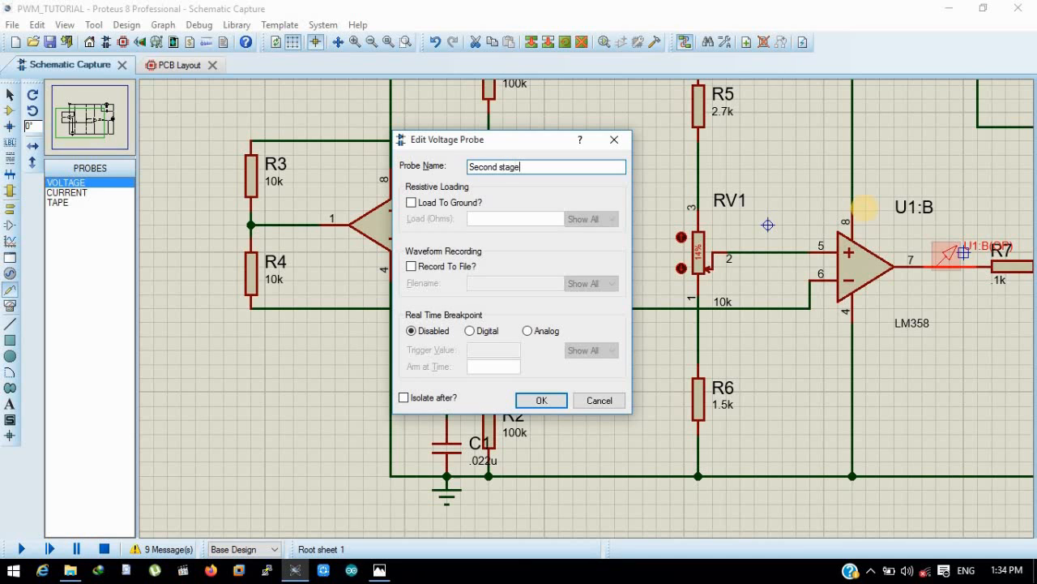
text(cond stage)
key(Return)
- Run the simulation to read both probe voltages, check the simulation log, and stop the simulation
scroll(794, 201, down, 2)
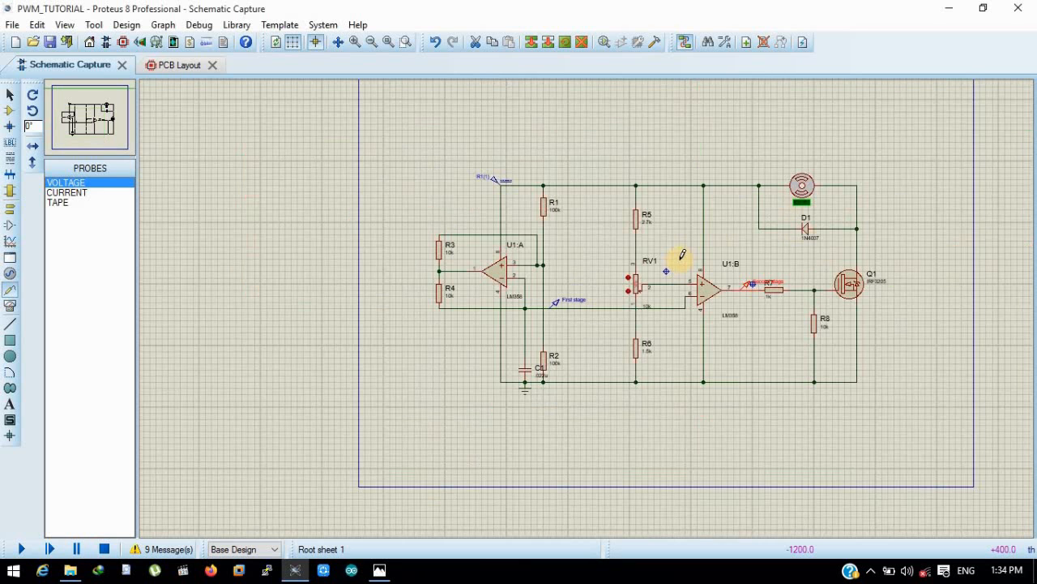
click(21, 549)
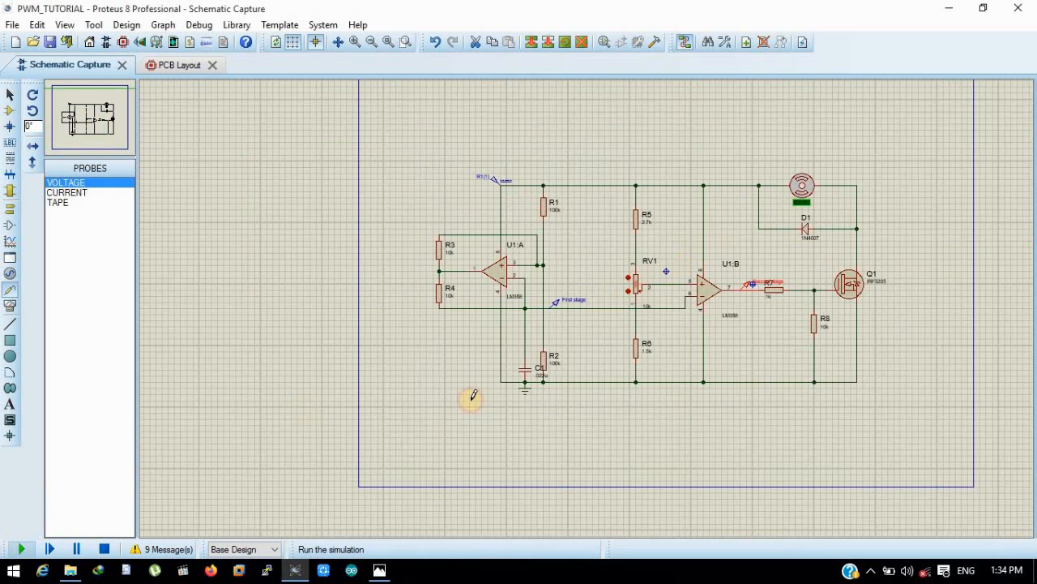
scroll(587, 306, up, 3)
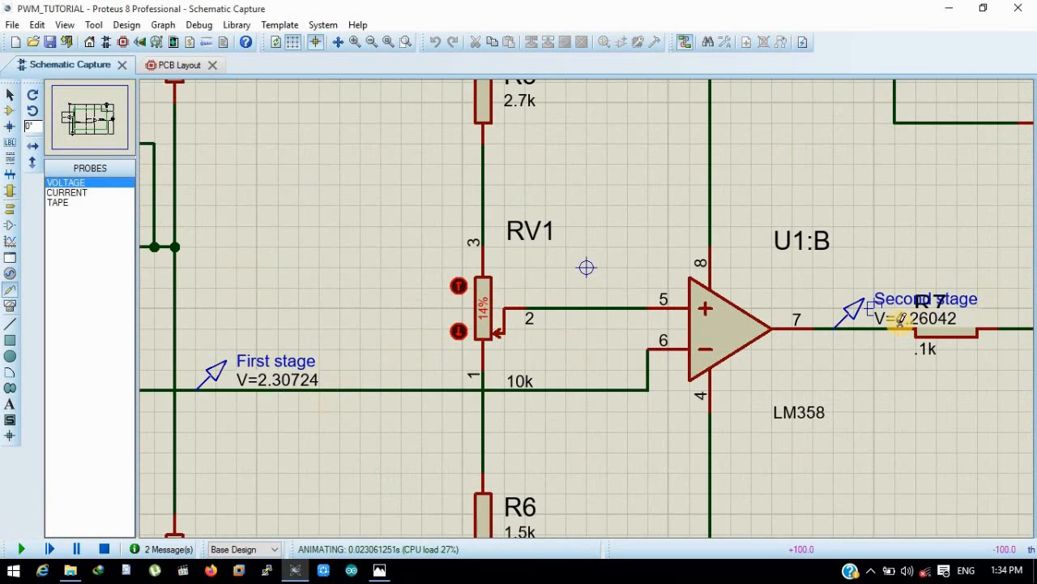
click(162, 548)
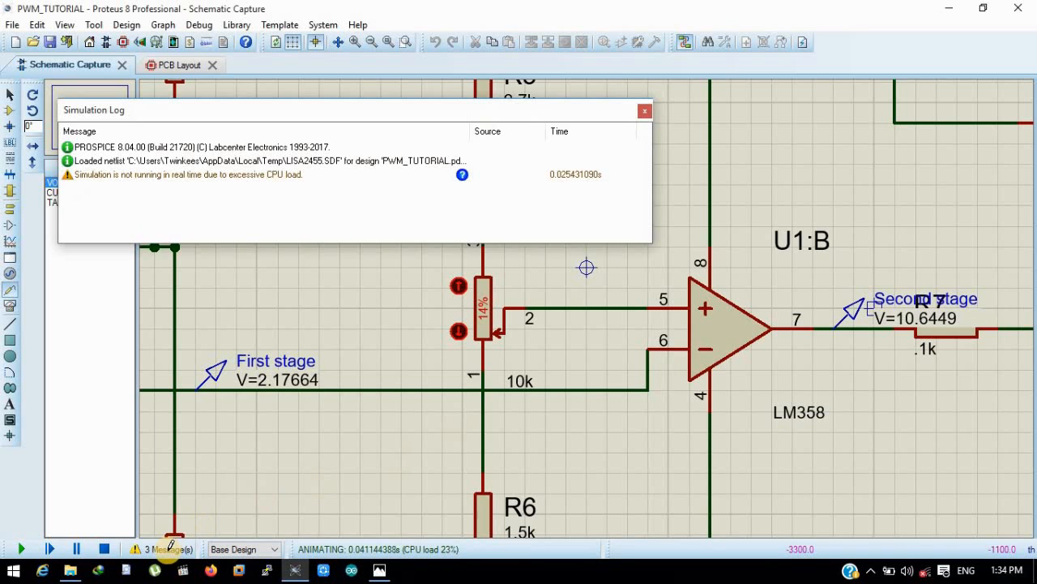
click(645, 110)
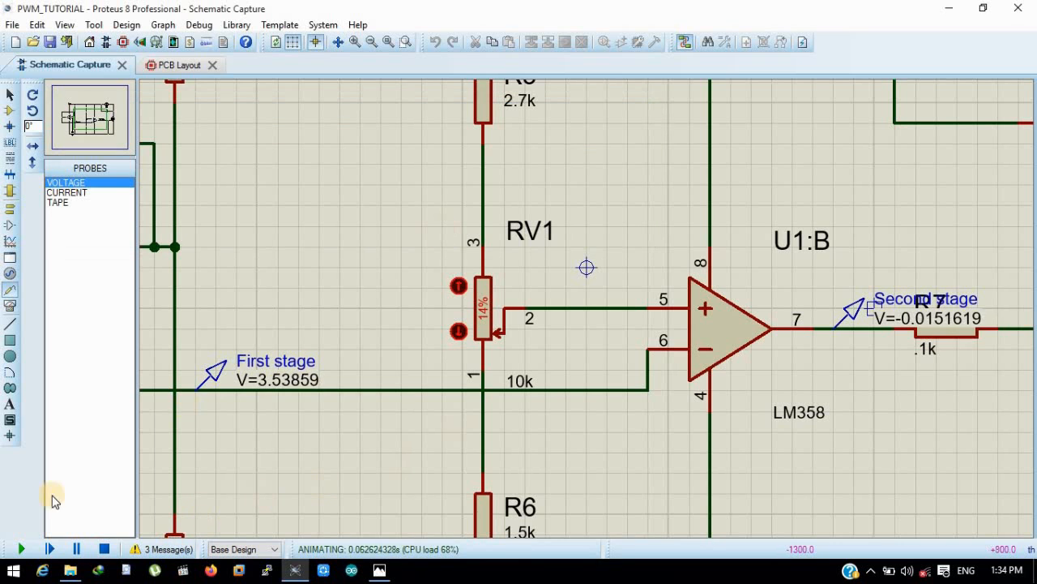
click(104, 548)
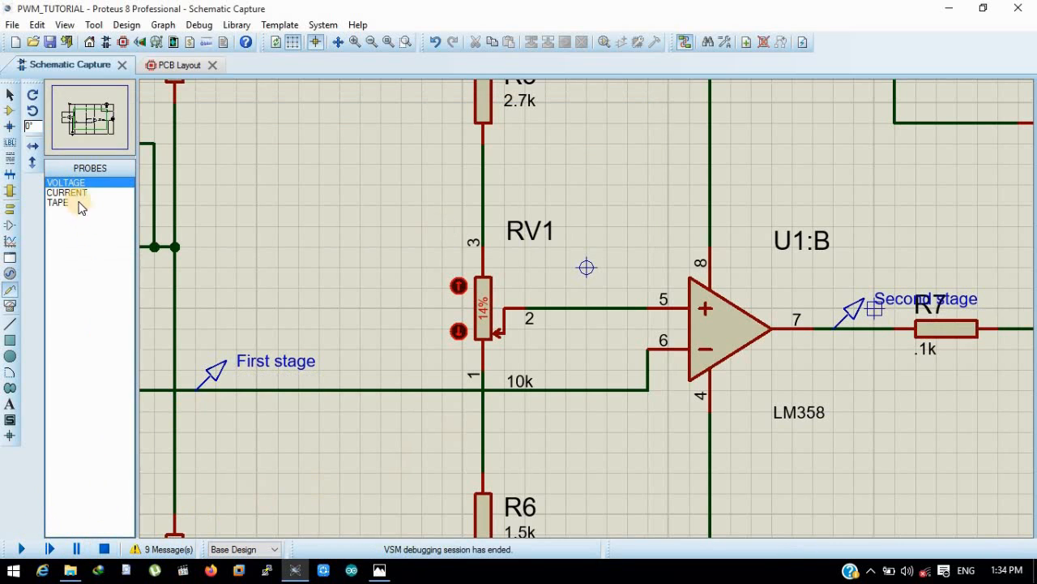
- Place an analogue graph in the empty area beside transistor Q1
click(10, 242)
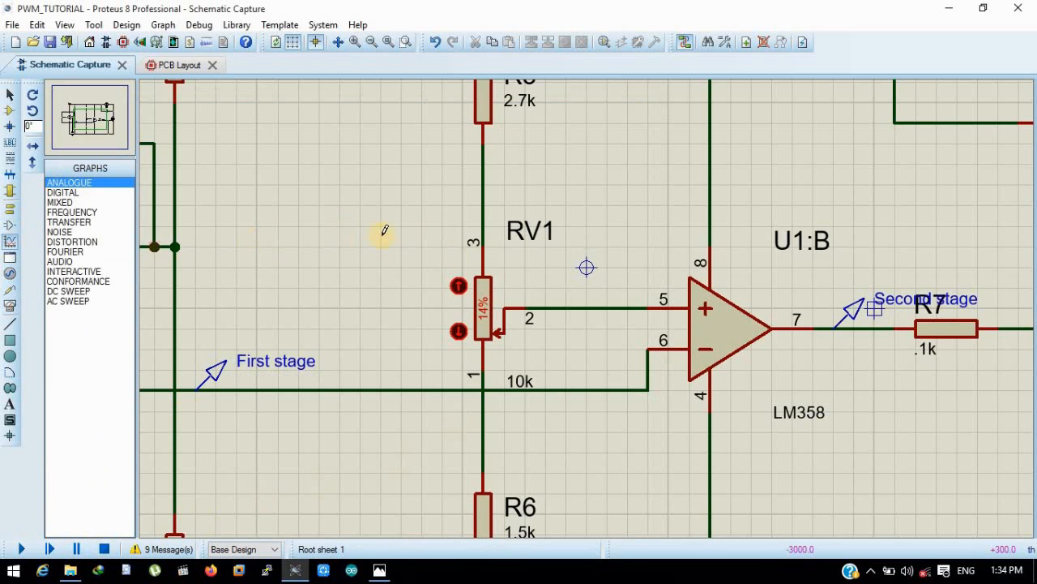
key(F8)
drag(1023, 228, 806, 422)
click(954, 293)
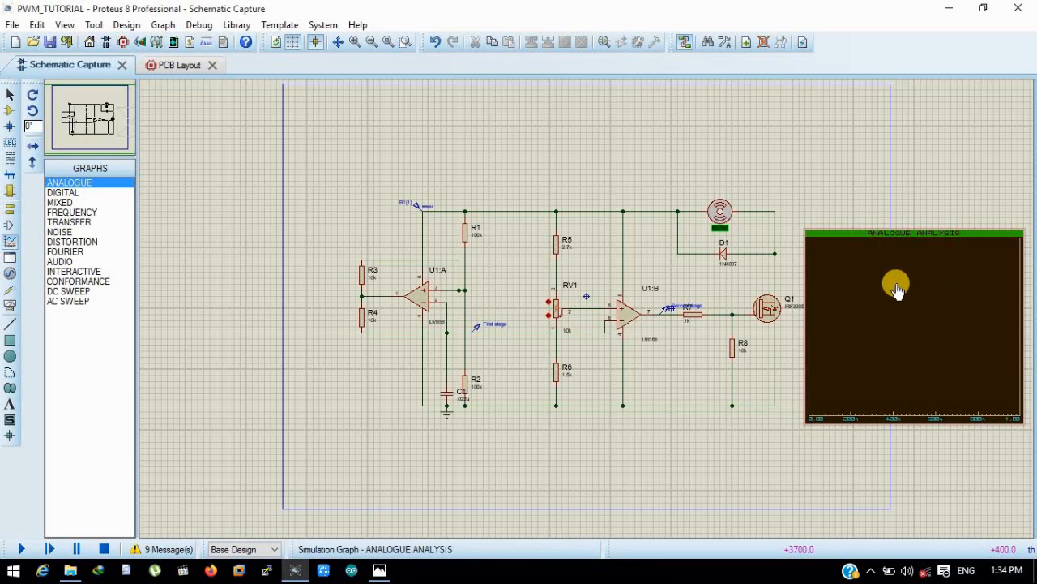
key(F6)
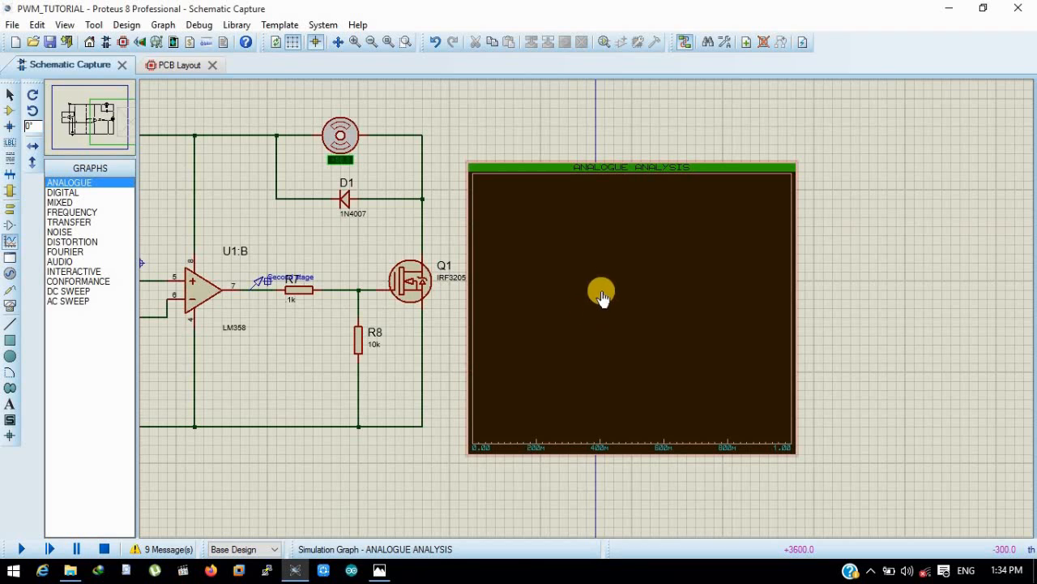
- Set the analogue graph's start time to 500m and stop time to 502m
double_click(602, 290)
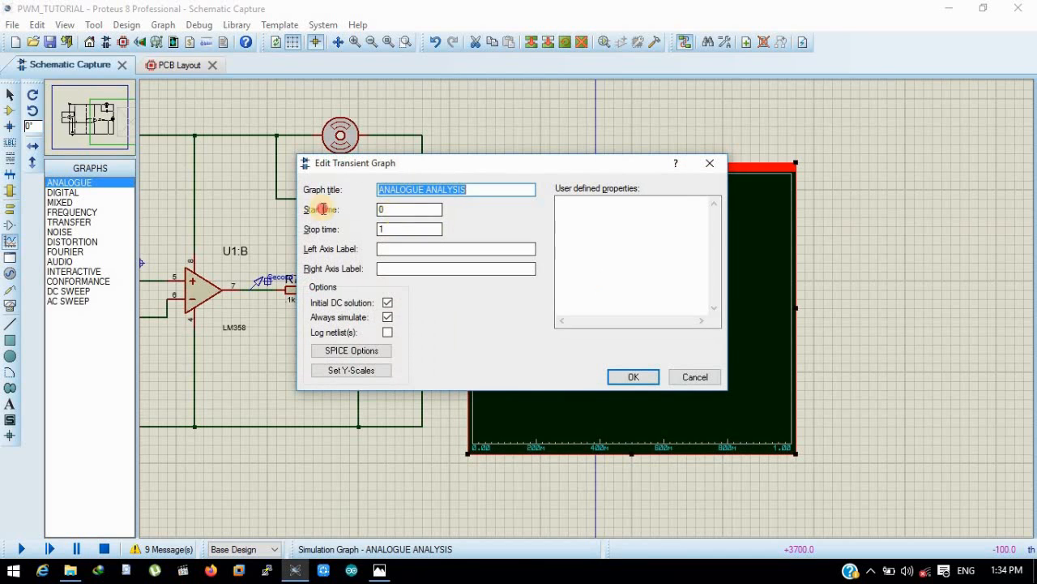
key(Tab)
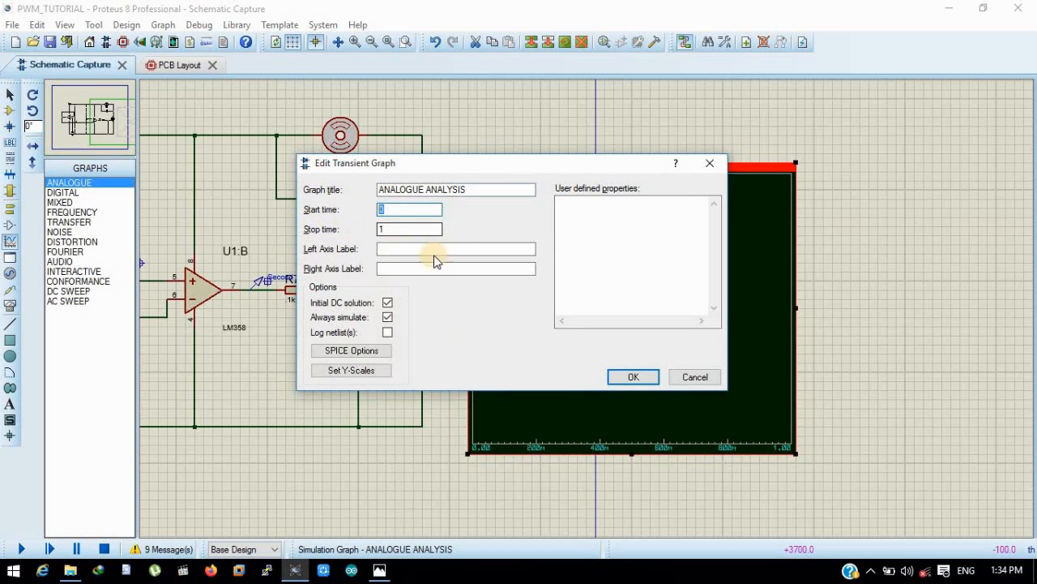
click(382, 212)
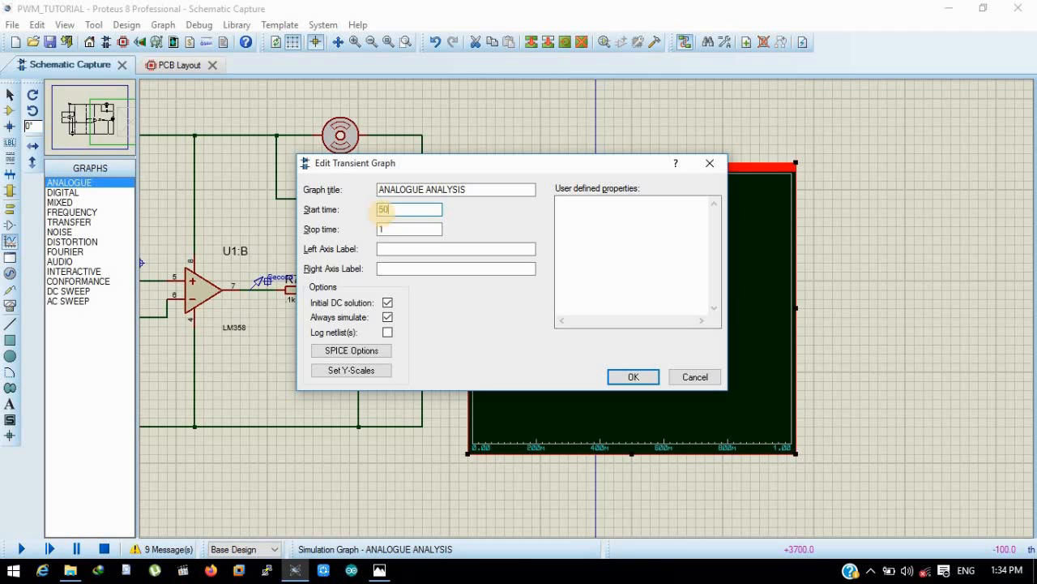
key(Tab)
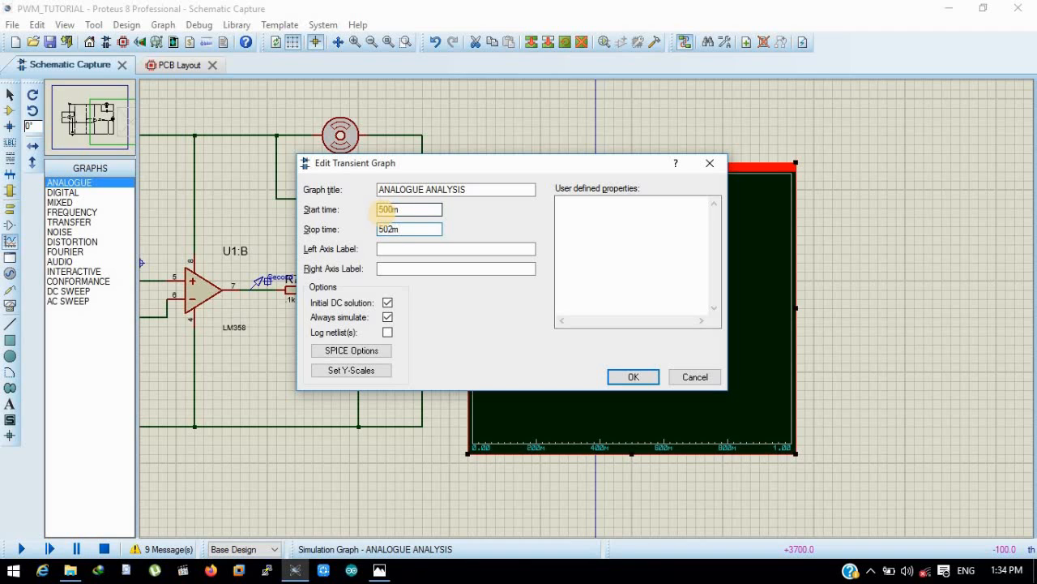
click(629, 377)
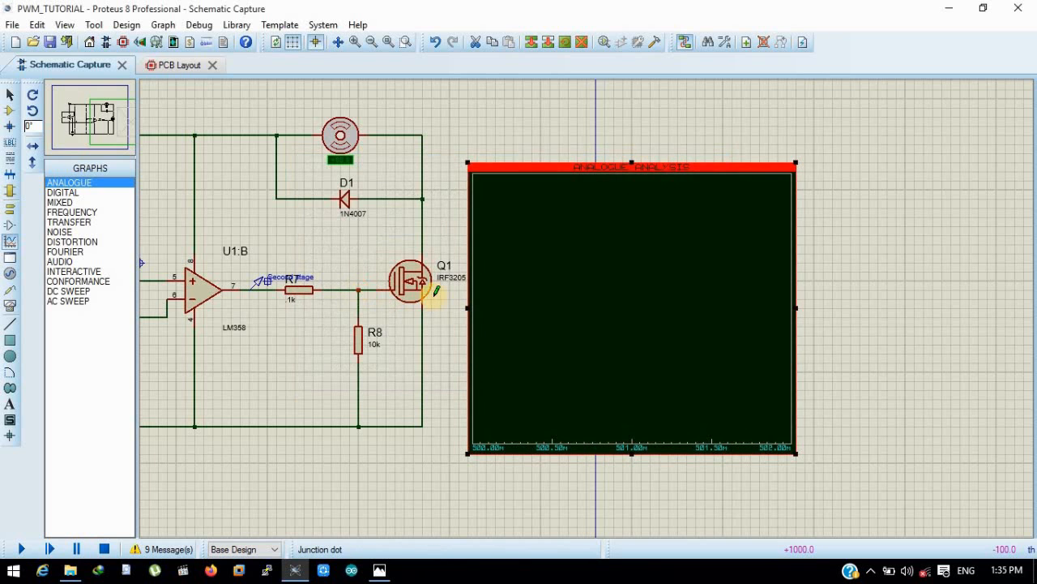
- Add an analog trace to the graph using the First stage probe as P1 on the left axis
scroll(435, 290, down, 1)
scroll(586, 305, up, 1)
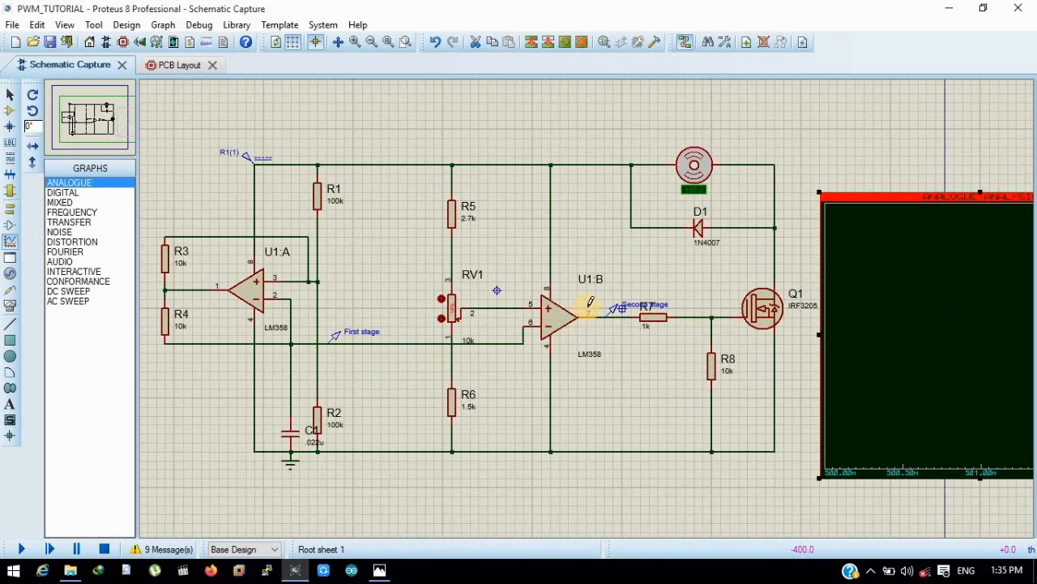
scroll(729, 312, down, 1)
click(758, 309)
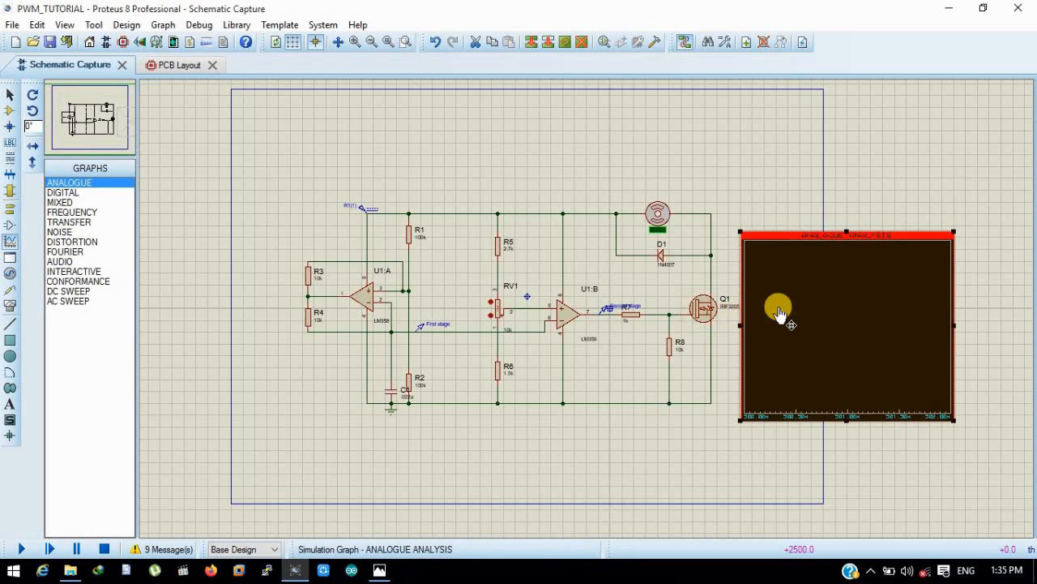
scroll(590, 316, up, 1)
right_click(587, 308)
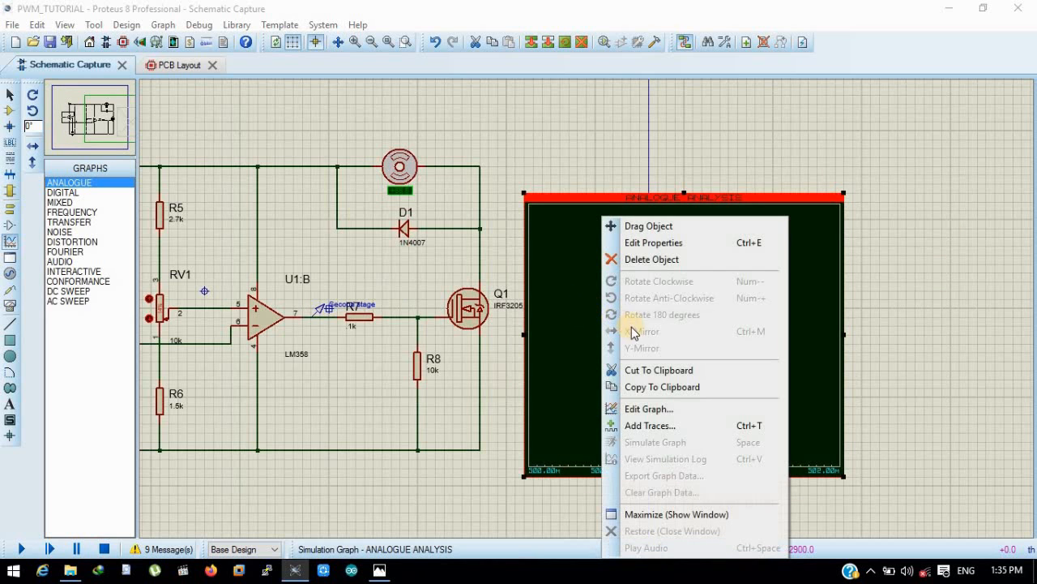
click(656, 424)
click(479, 235)
click(477, 263)
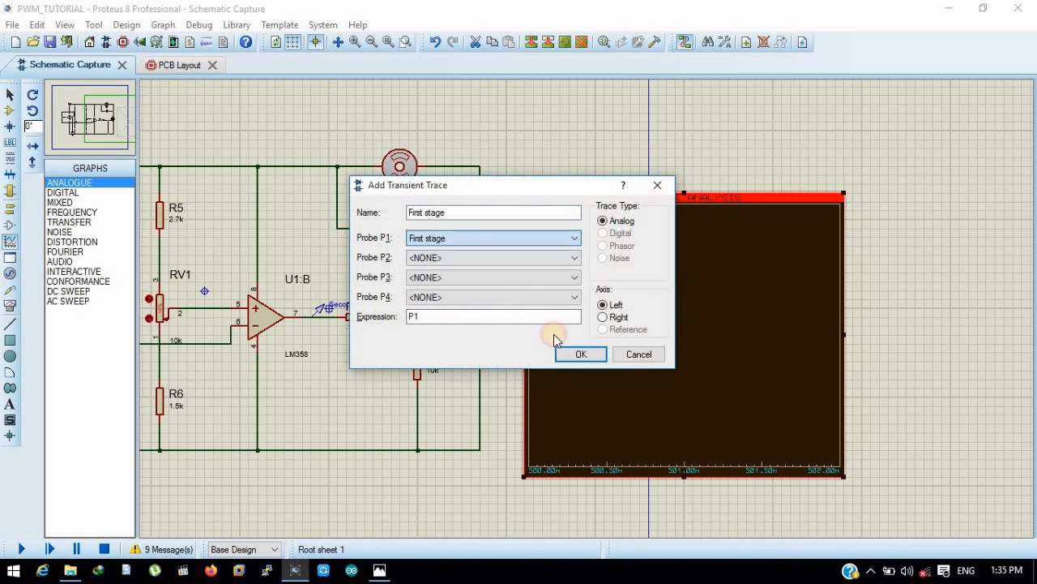
click(567, 354)
- Simulate the analogue graph to plot the First stage trace
scroll(498, 300, down, 1)
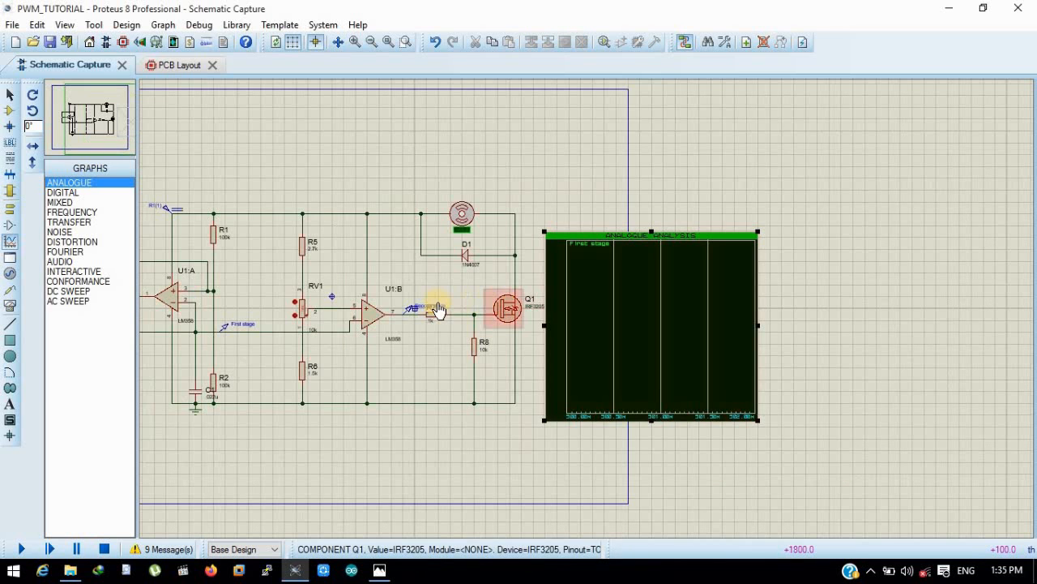
scroll(587, 305, up, 1)
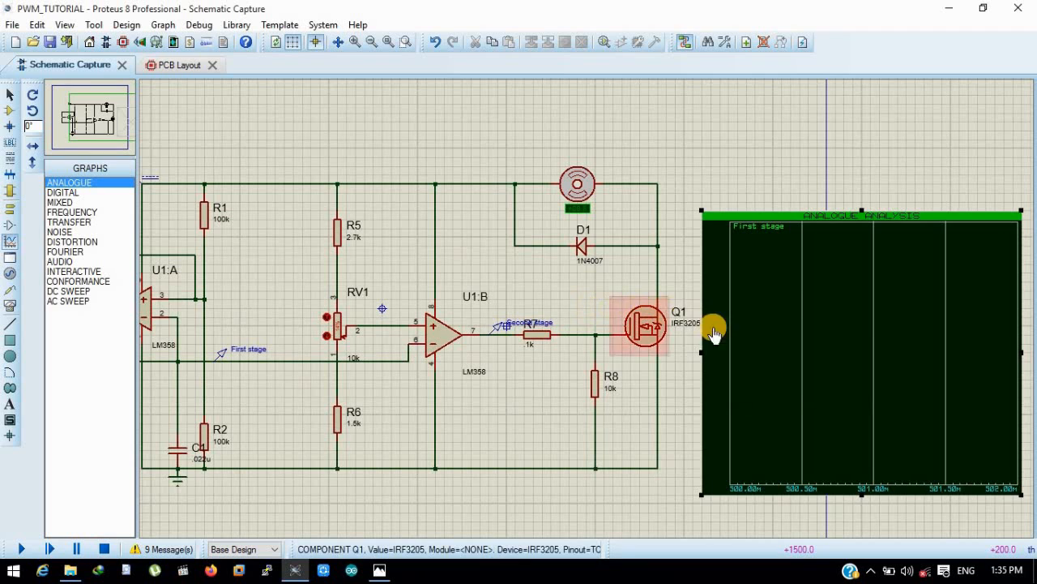
right_click(756, 341)
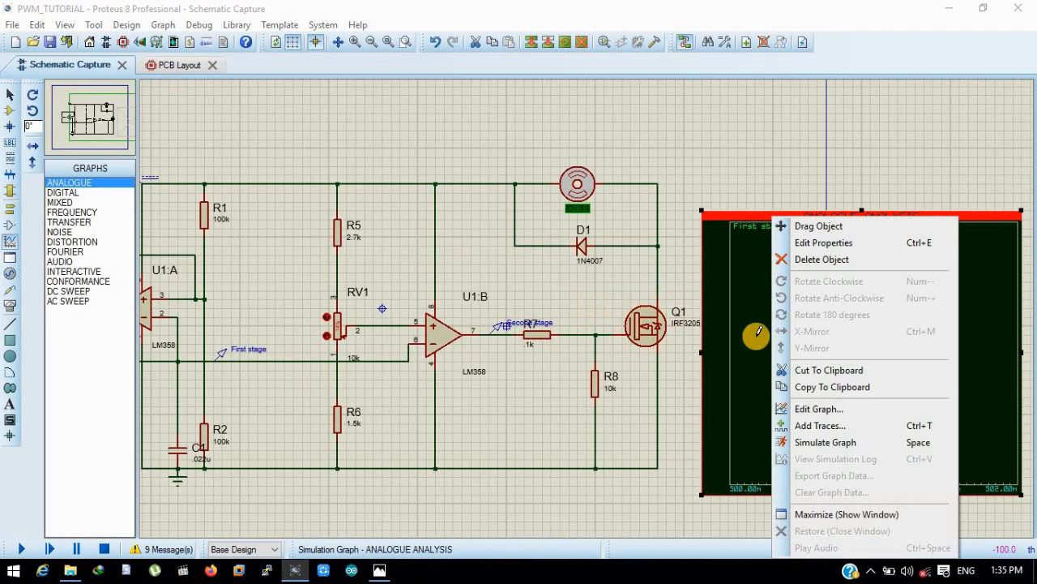
click(820, 443)
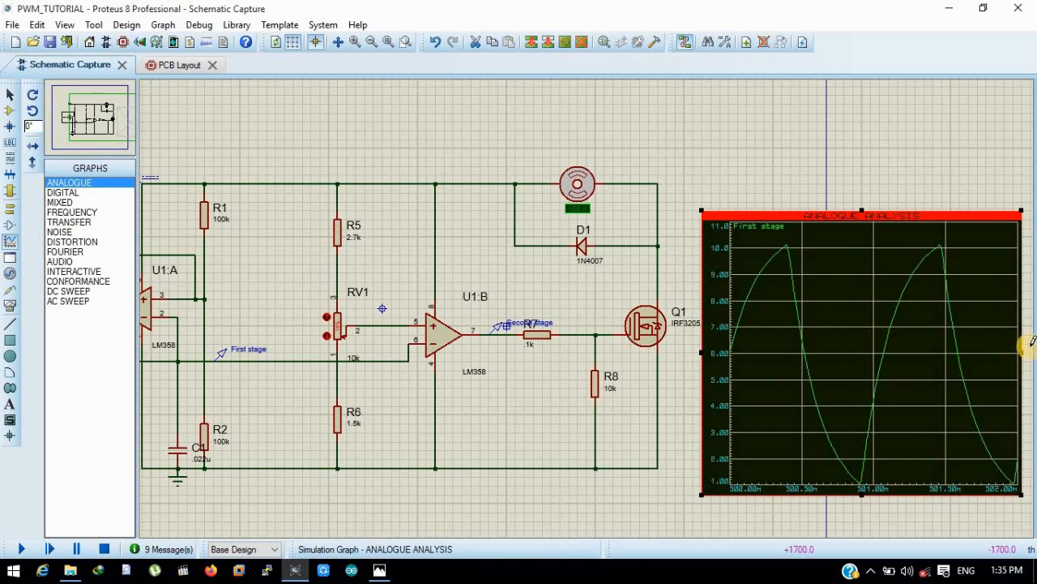
scroll(836, 348, down, 1)
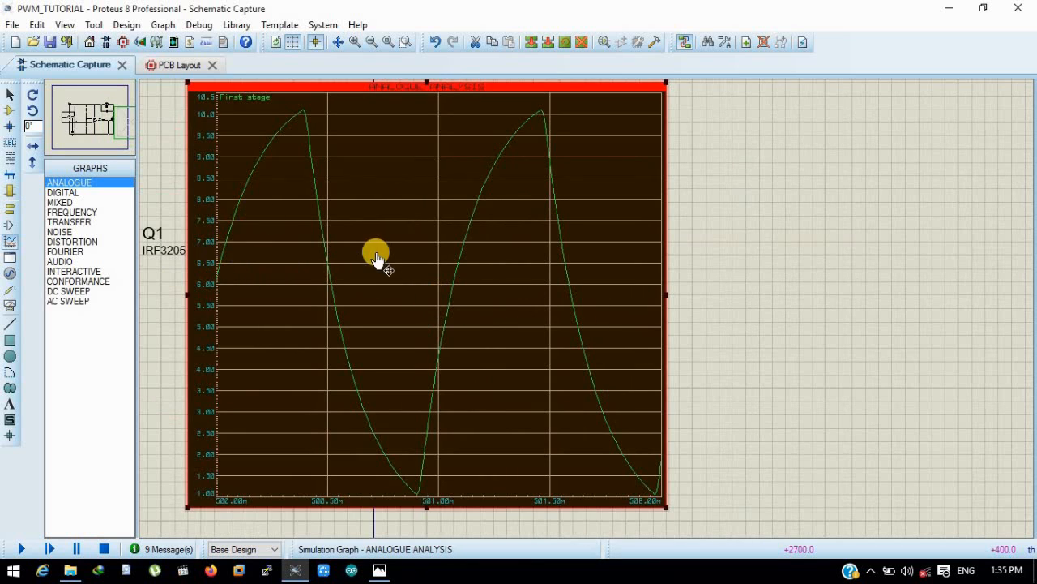
scroll(378, 256, down, 2)
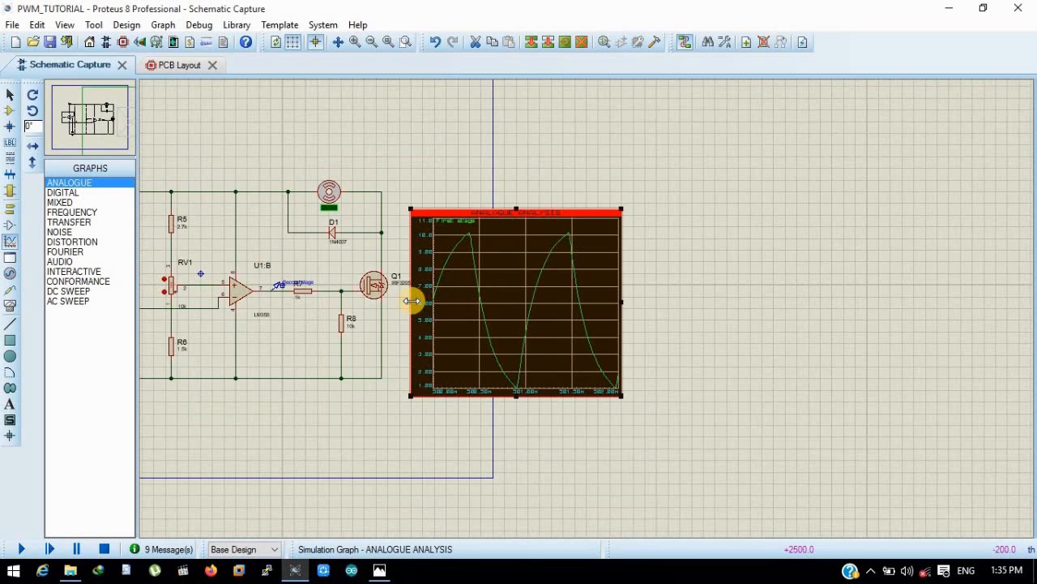
right_click(462, 284)
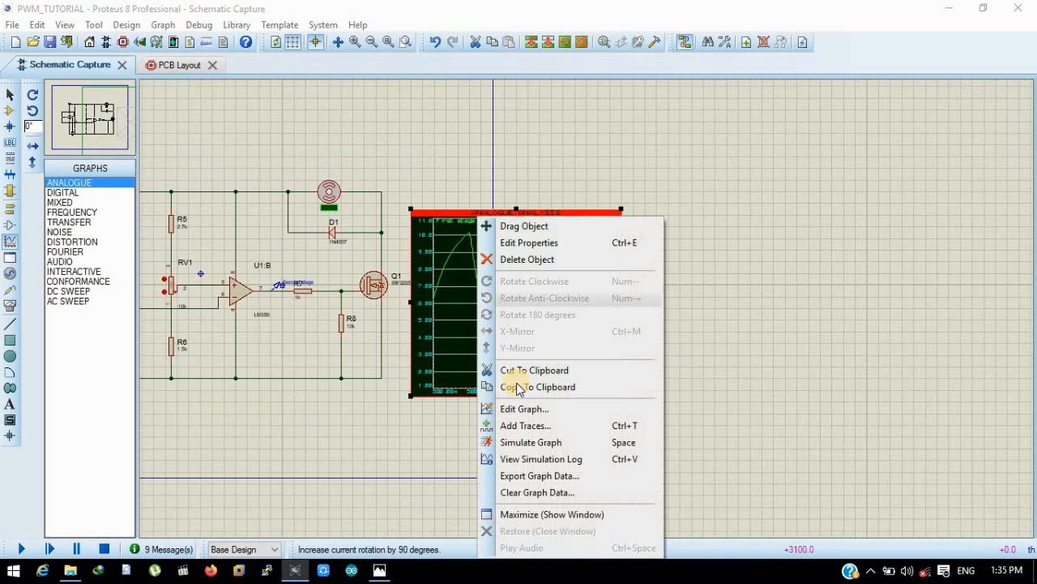
click(517, 442)
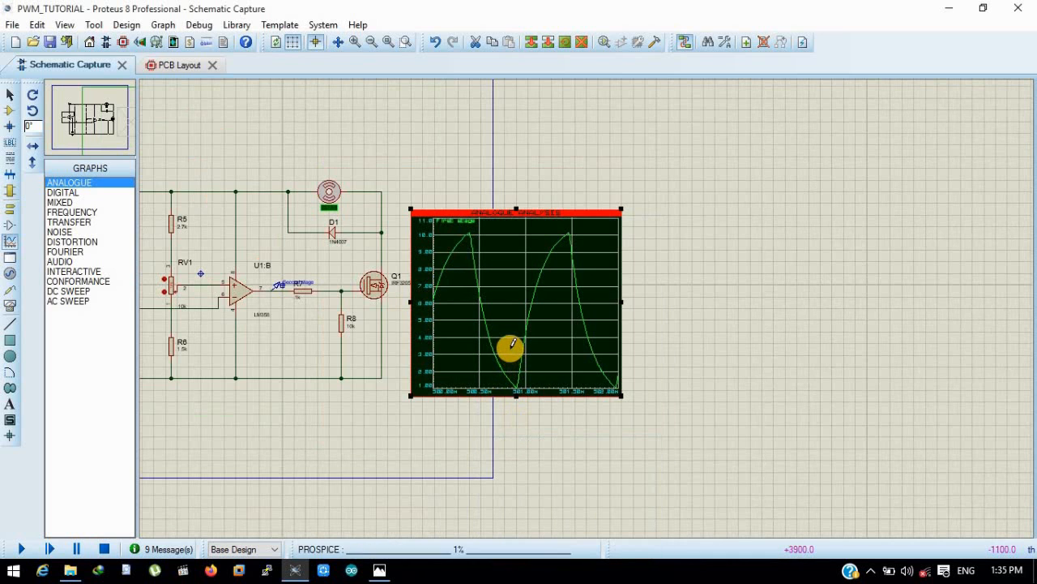
click(510, 333)
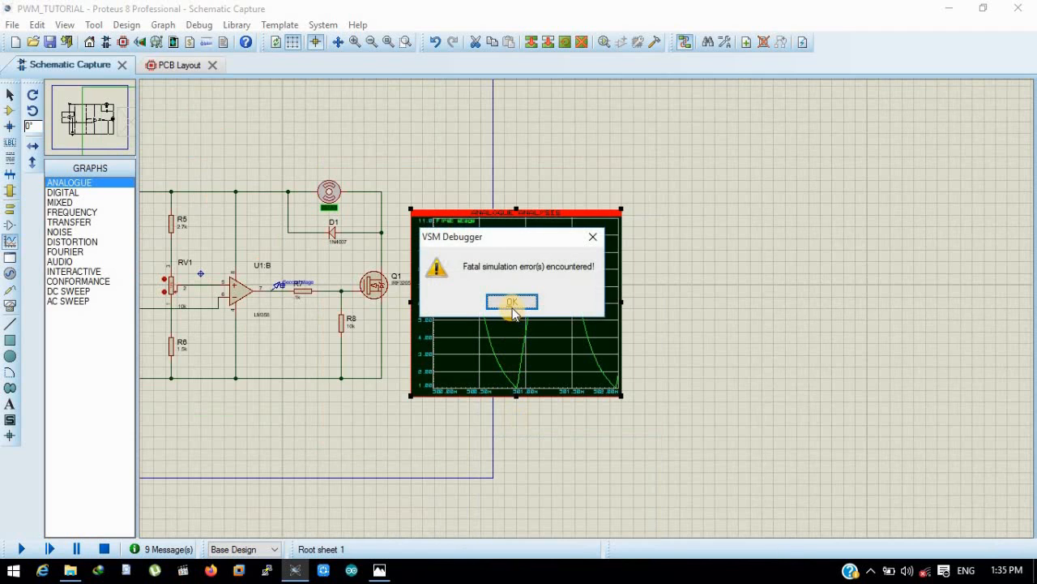
click(511, 303)
right_click(513, 309)
click(364, 69)
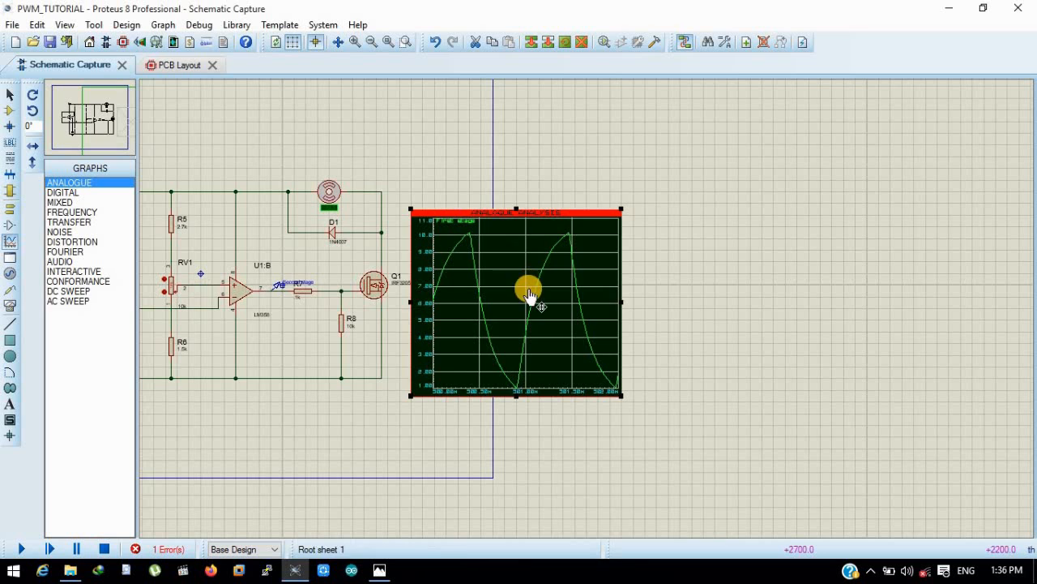
- Add an analog trace to the analogue graph using the Second stage probe as P1 on the left axis
right_click(546, 306)
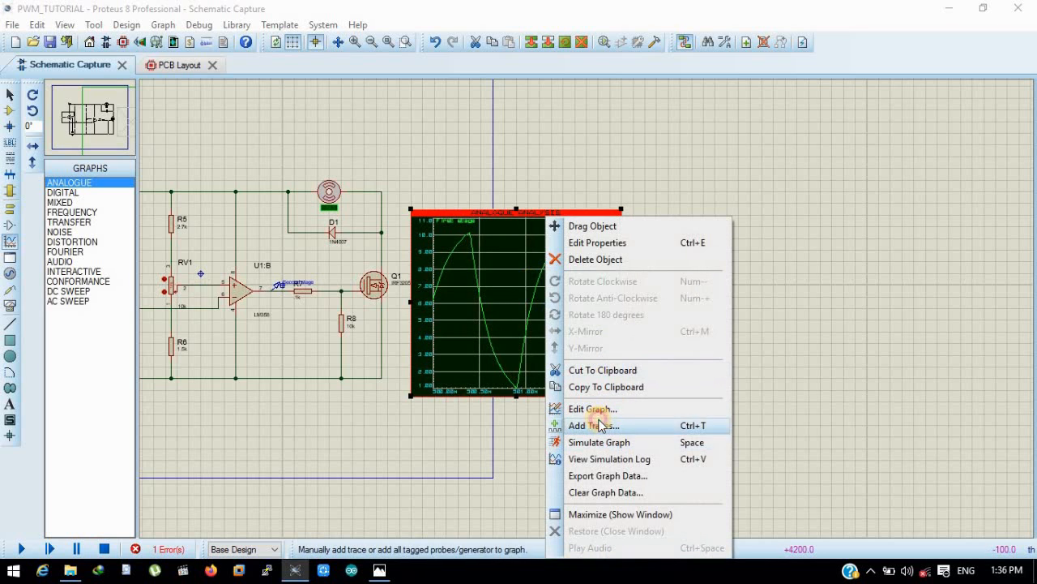
click(597, 425)
click(481, 239)
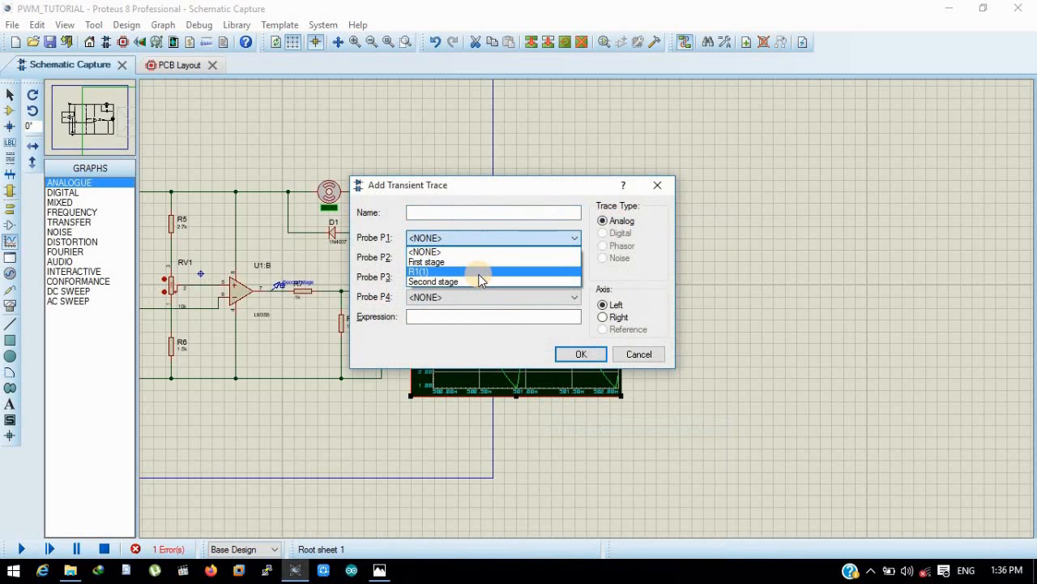
click(479, 283)
click(579, 354)
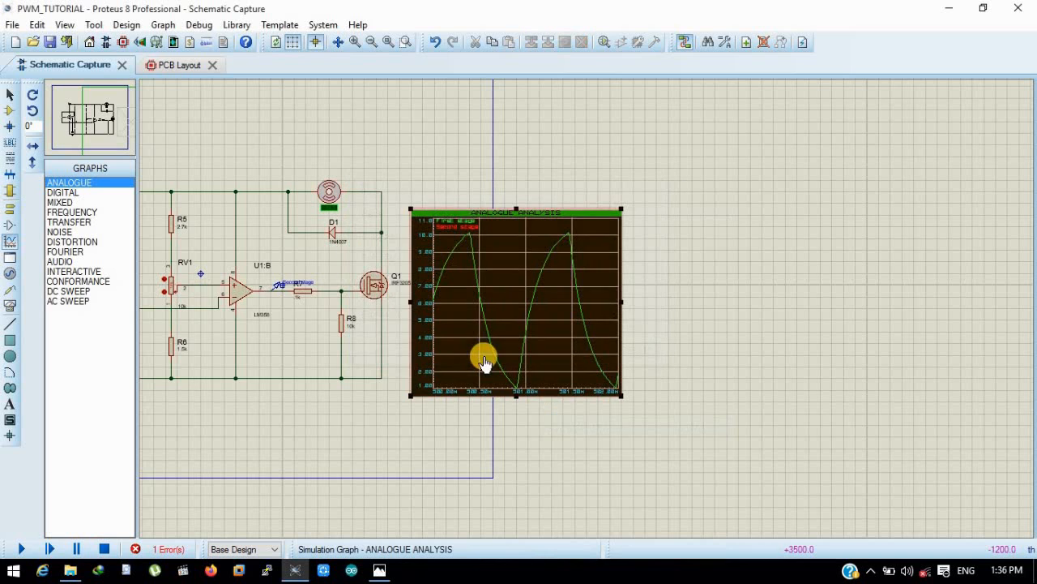
- Simulate the analogue graph to plot the First stage and Second stage traces together
right_click(519, 326)
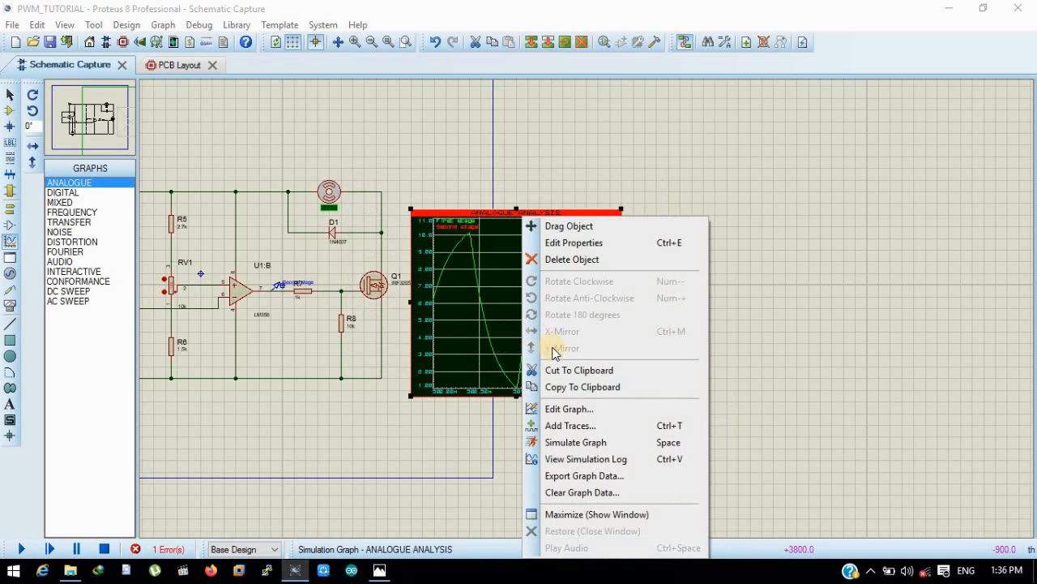
click(572, 443)
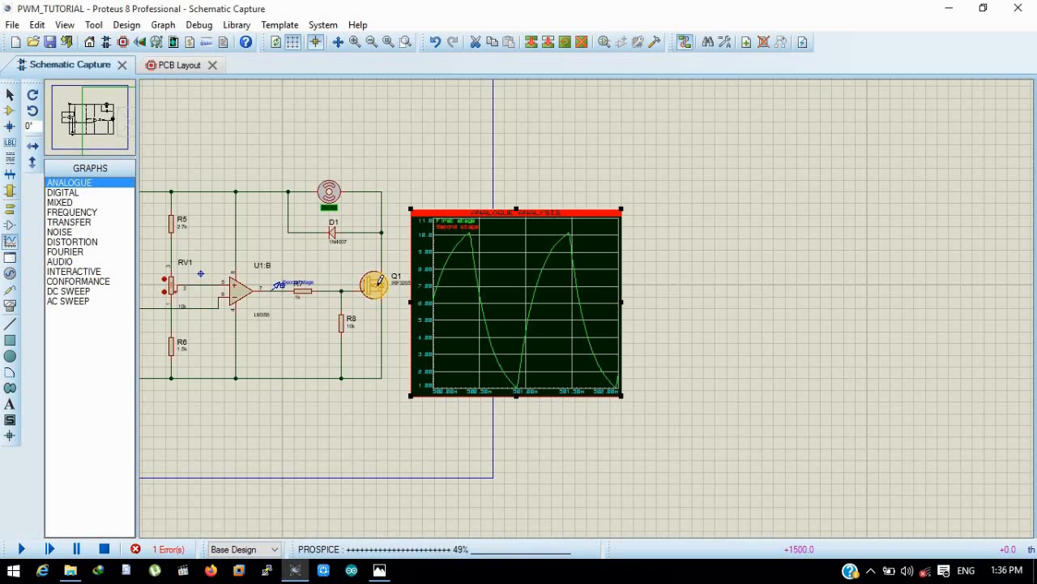
scroll(586, 305, up, 2)
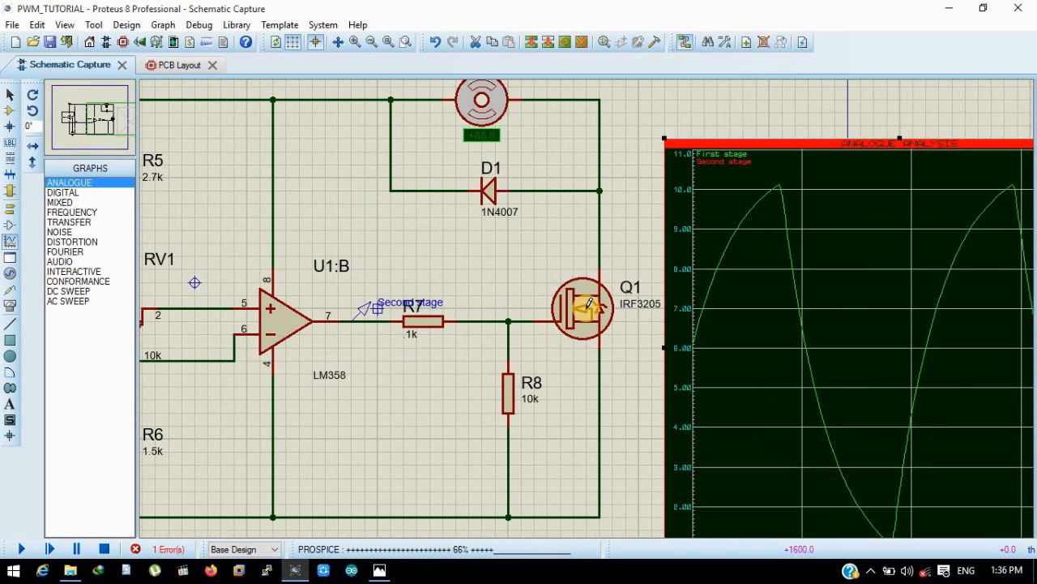
scroll(589, 303, down, 1)
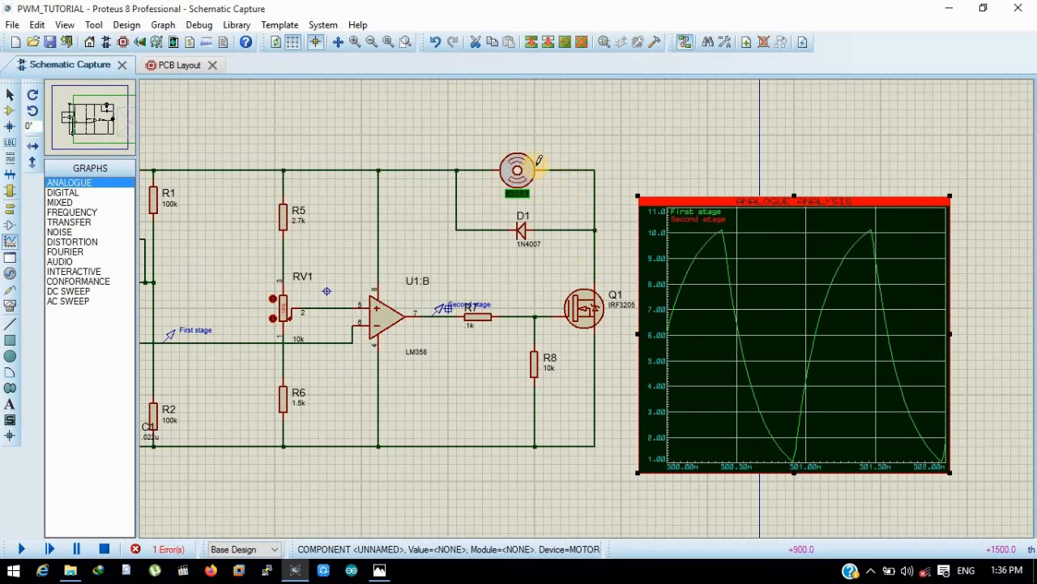
key(space)
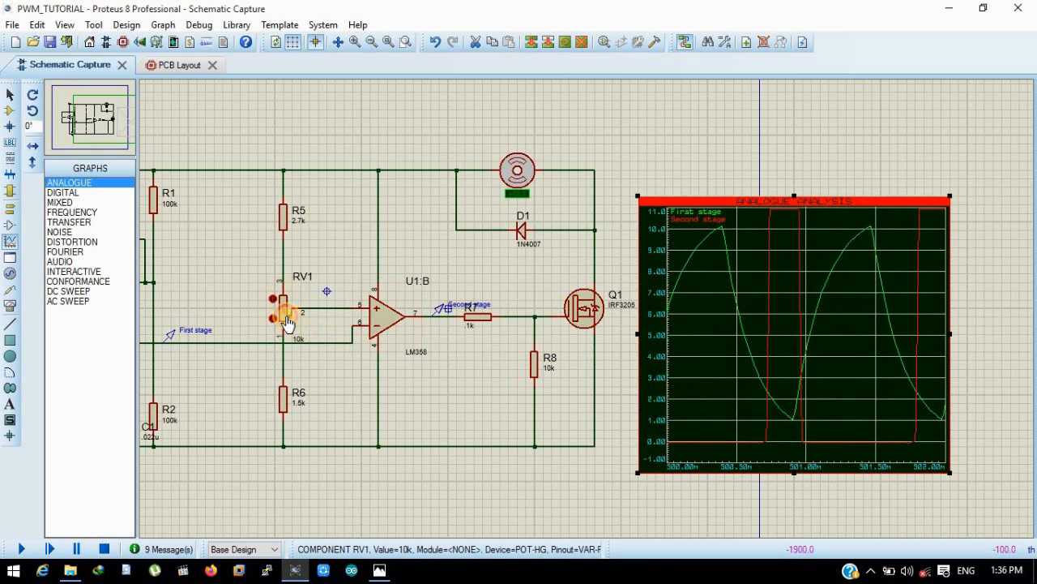
- Simulate the analogue graph again to compare the First stage and Second stage waveforms at RV1's current setting
right_click(747, 323)
click(821, 443)
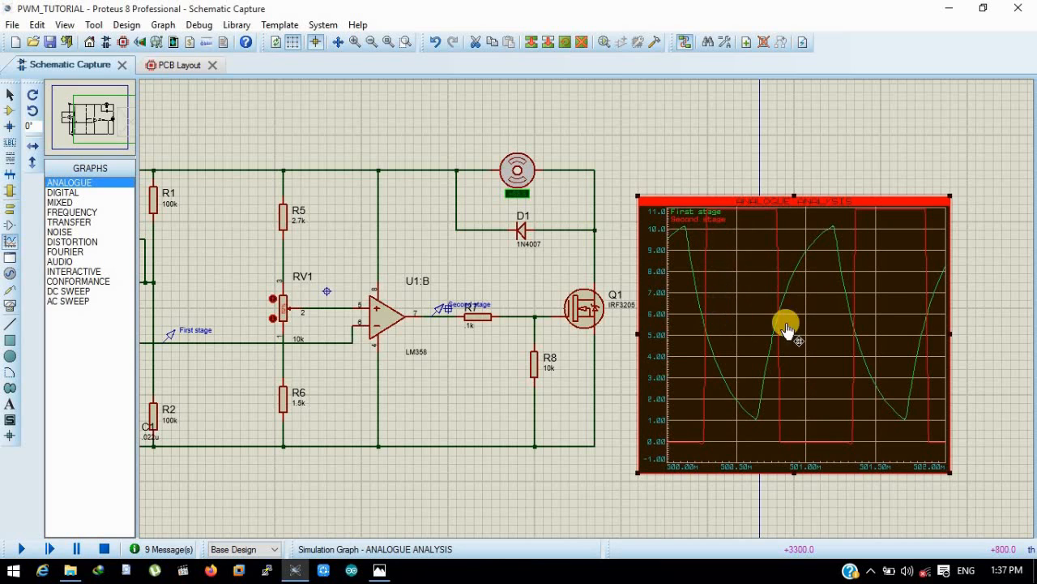
scroll(672, 317, down, 1)
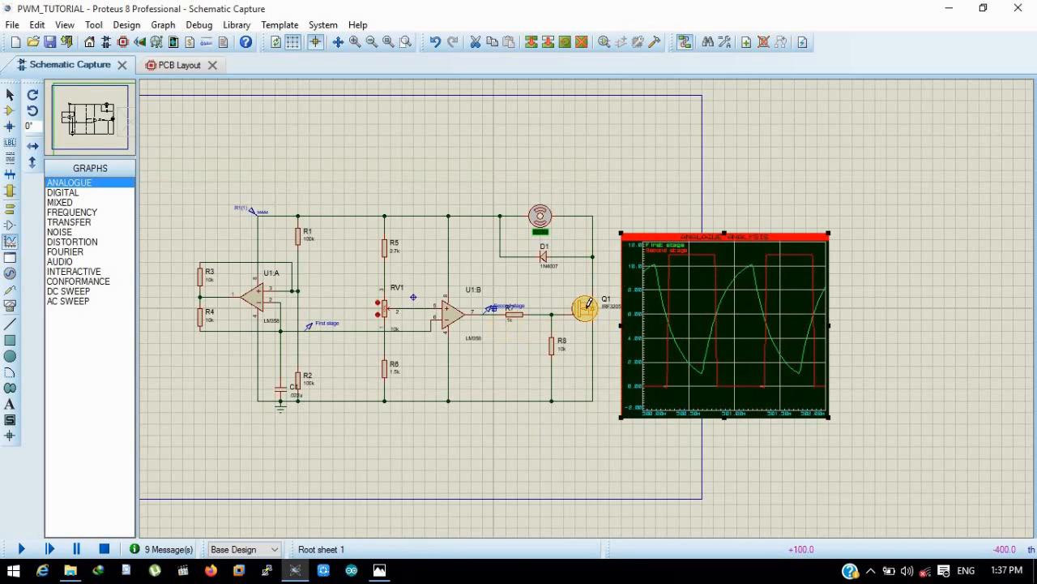
scroll(584, 308, up, 1)
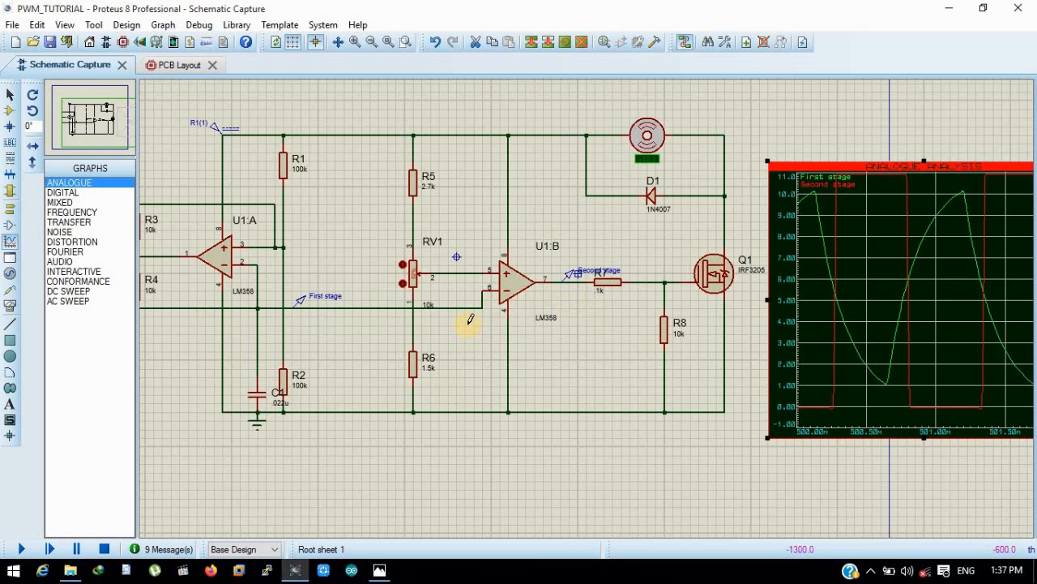
scroll(533, 306, down, 1)
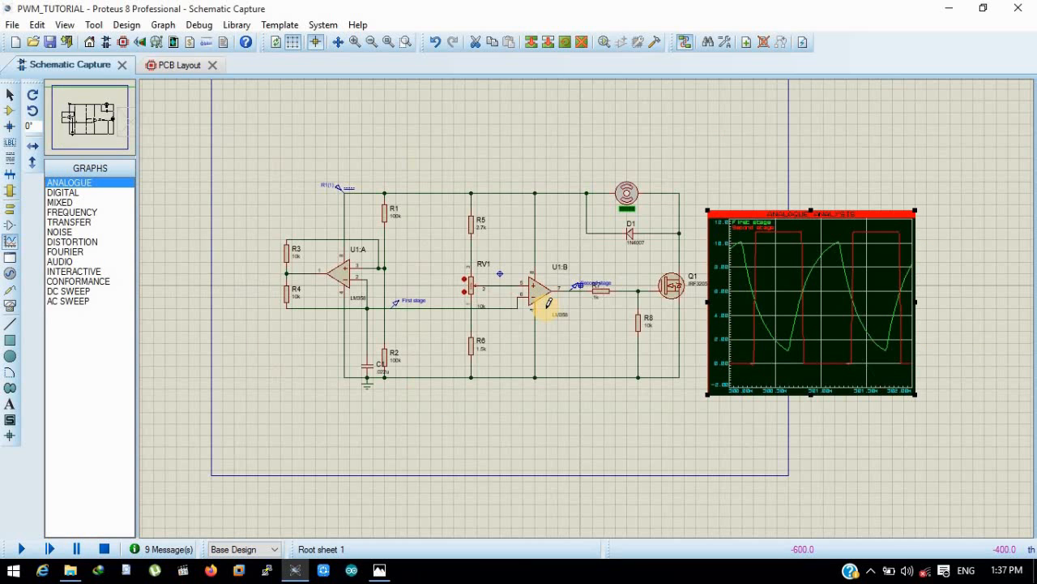
- Place a current probe on the wire between the motor and transistor Q1, beside the motor's negative terminal
scroll(587, 301, up, 1)
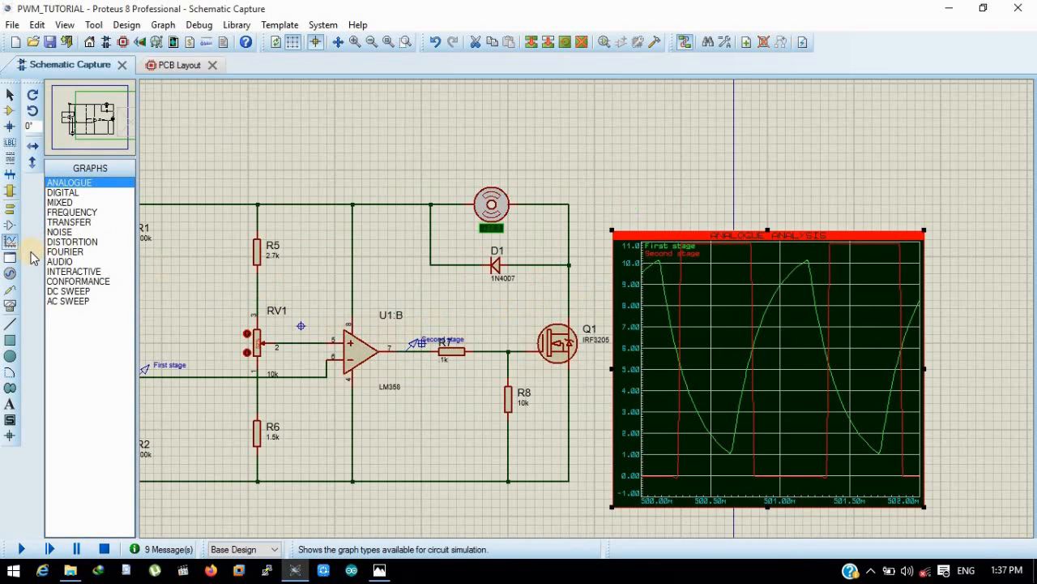
click(10, 290)
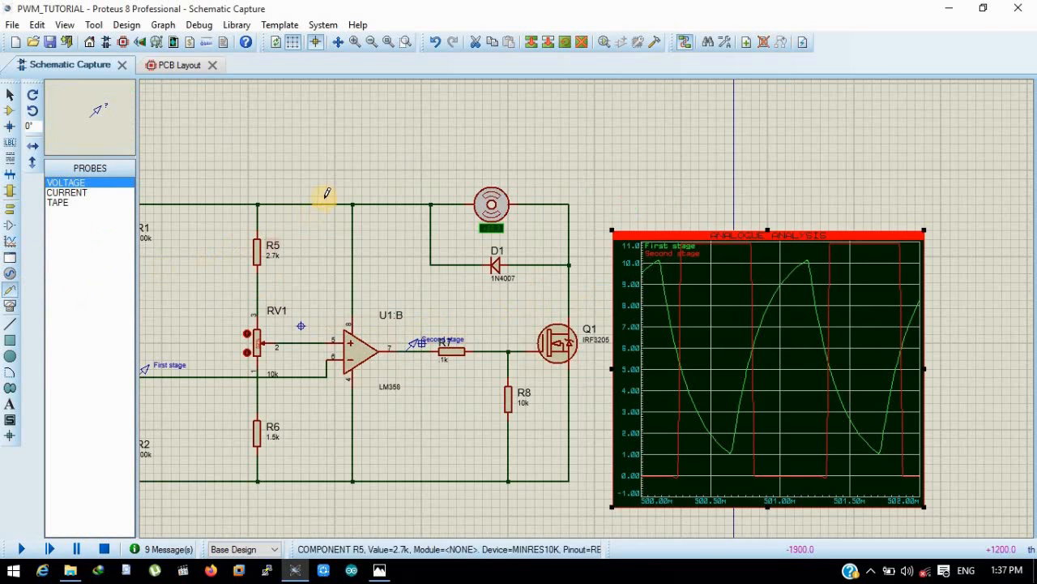
click(77, 193)
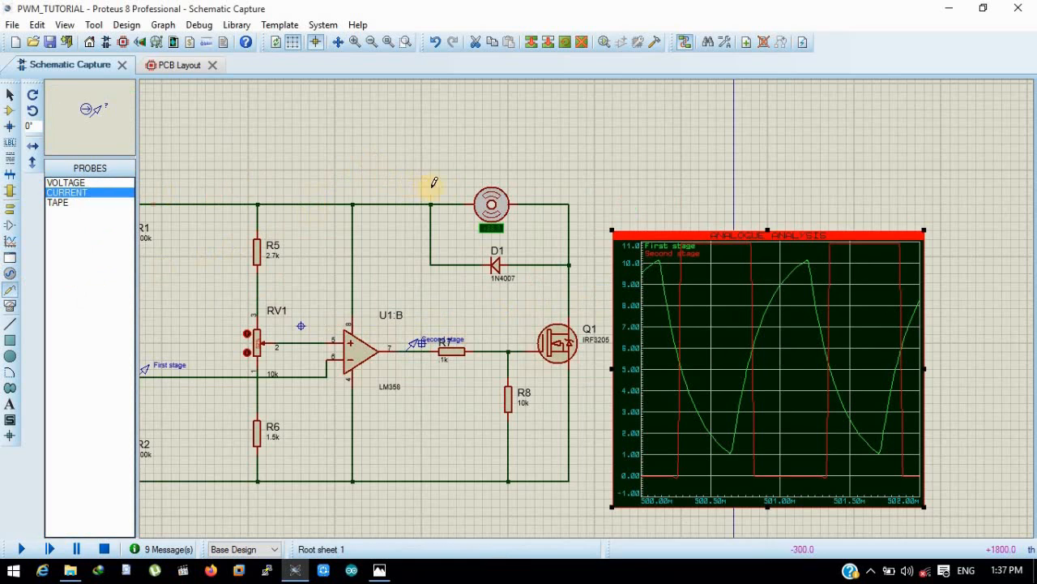
click(558, 194)
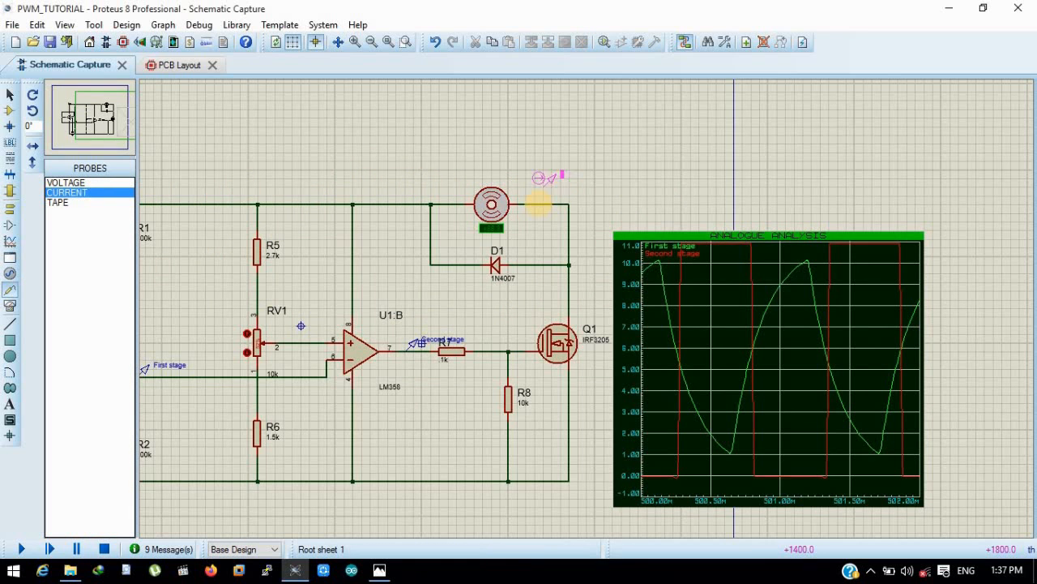
click(537, 197)
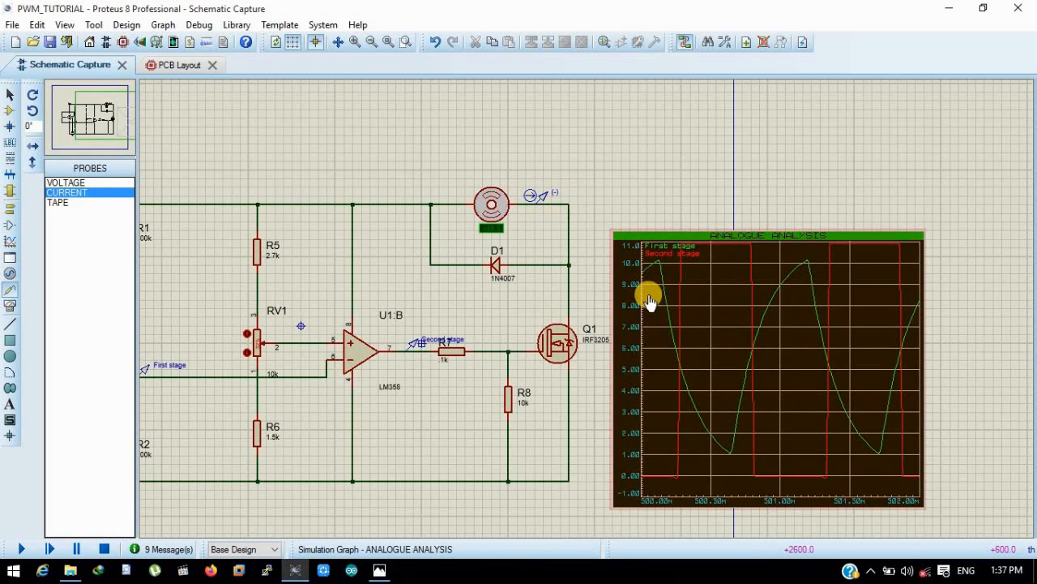
- Add the motor's current probe as a trace on the existing analogue graph and simulate it to inspect the current
drag(535, 198, 554, 196)
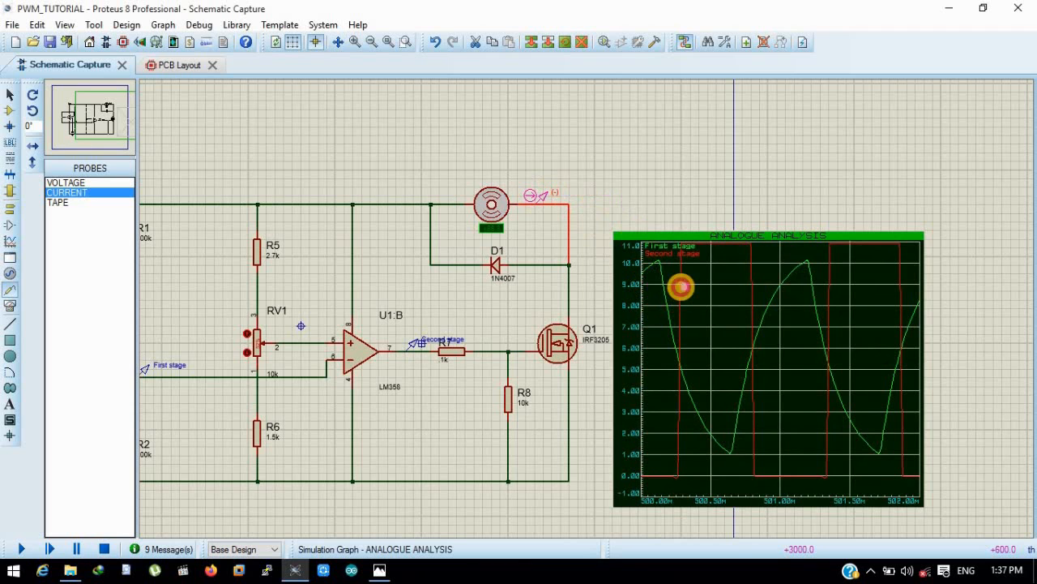
right_click(697, 296)
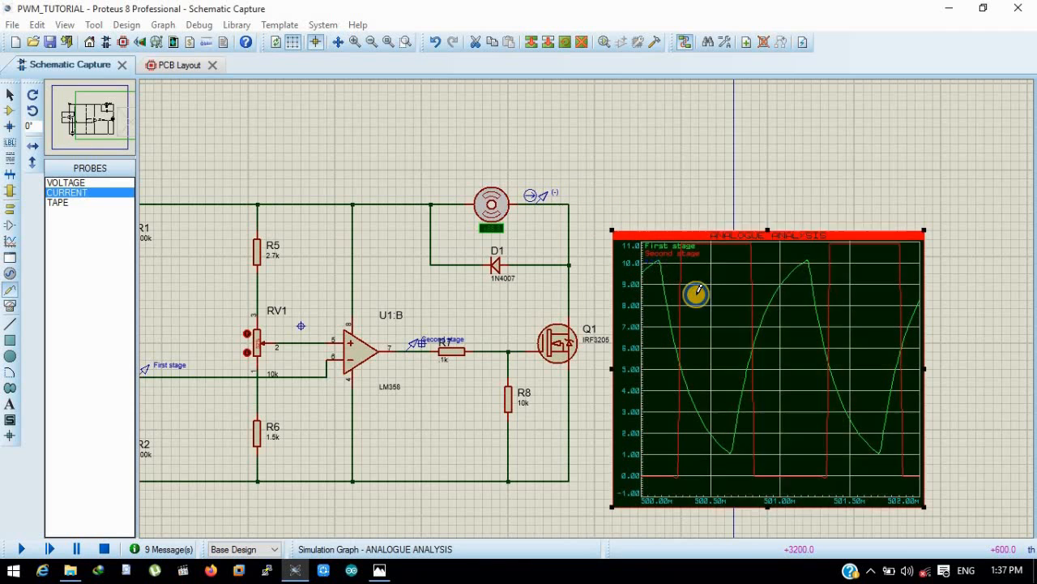
click(757, 442)
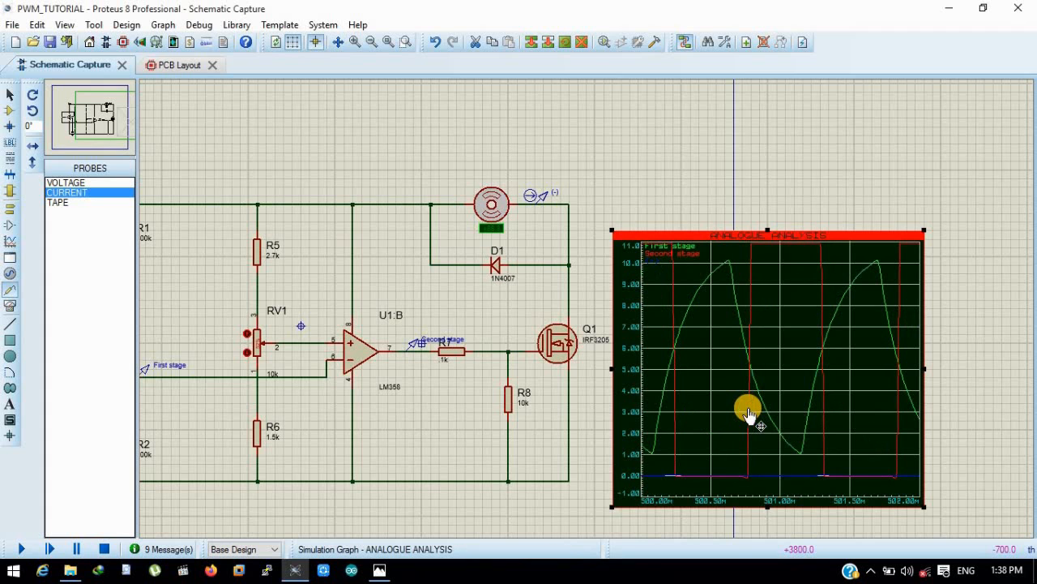
scroll(588, 312, up, 2)
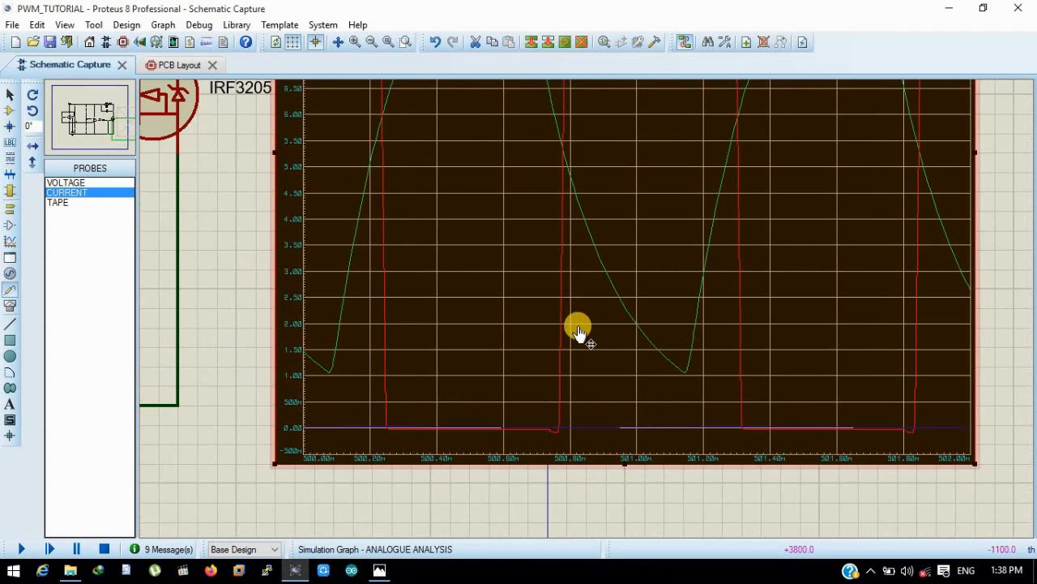
scroll(588, 375, down, 2)
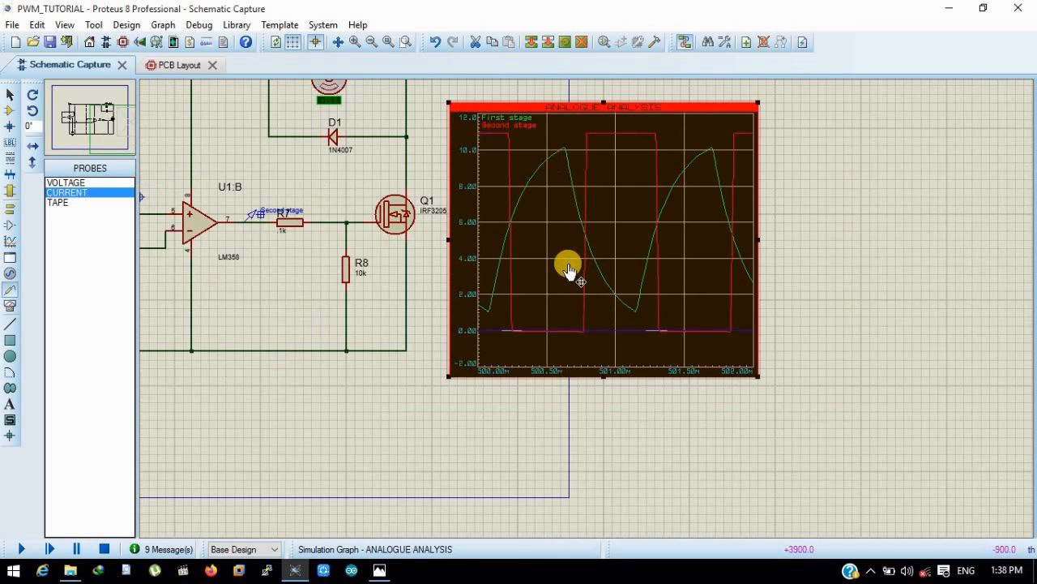
scroll(571, 280, down, 1)
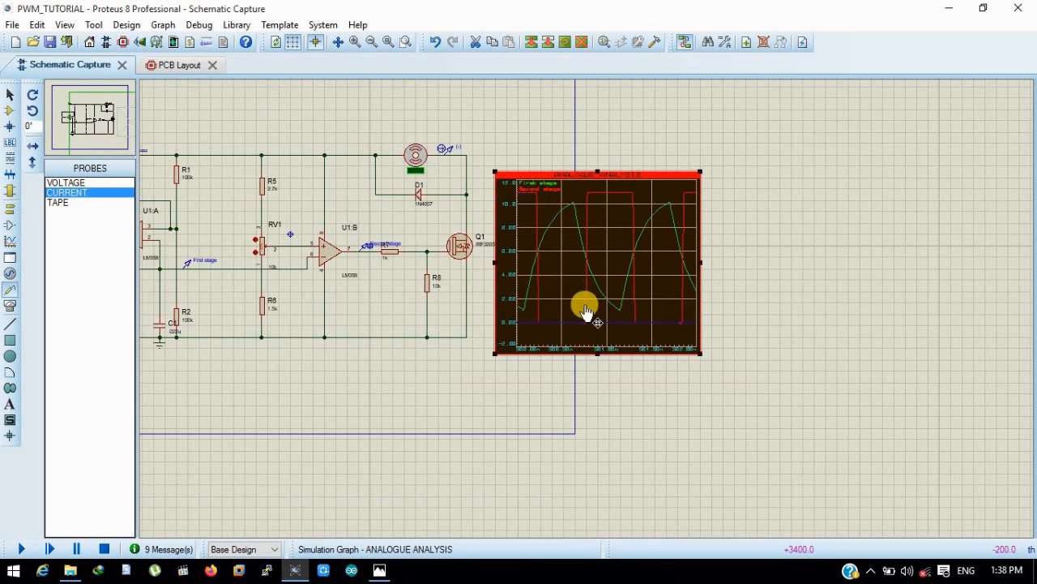
scroll(588, 312, up, 1)
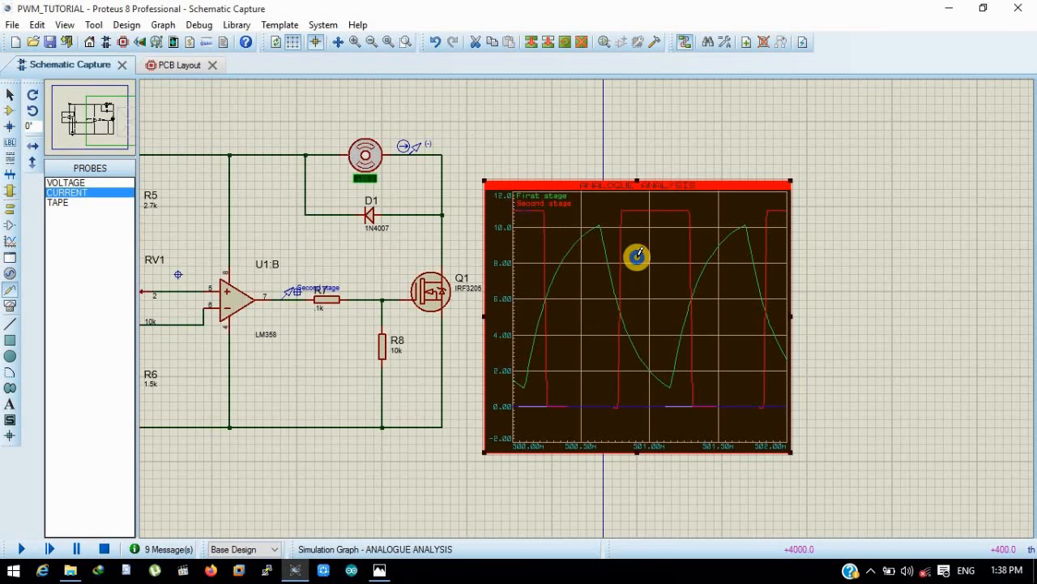
- Replace the analogue graph with a new empty one beside Q1 and add the motor's current probe as its trace
key(Delete)
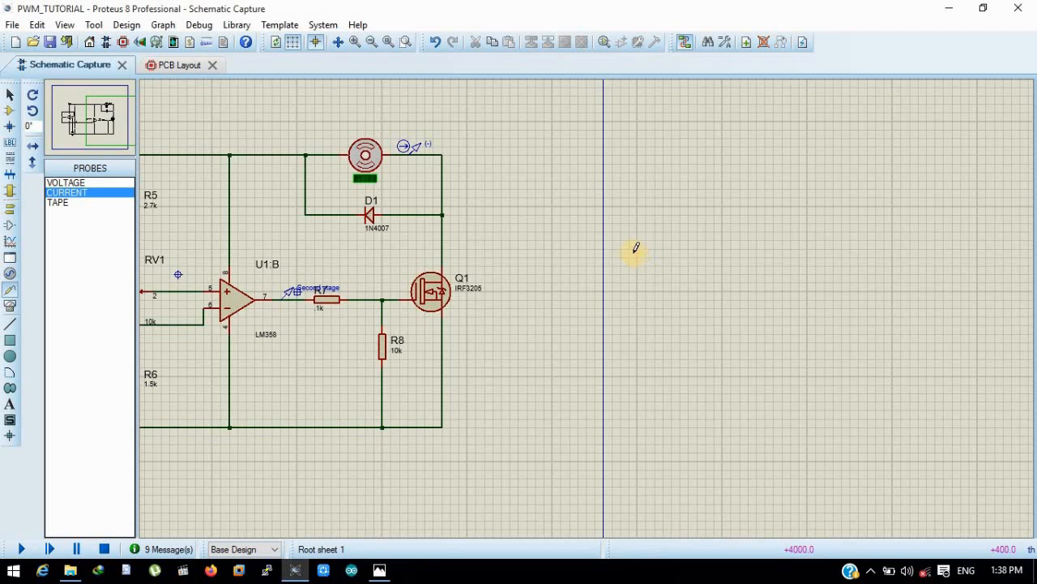
click(9, 241)
drag(817, 165, 477, 445)
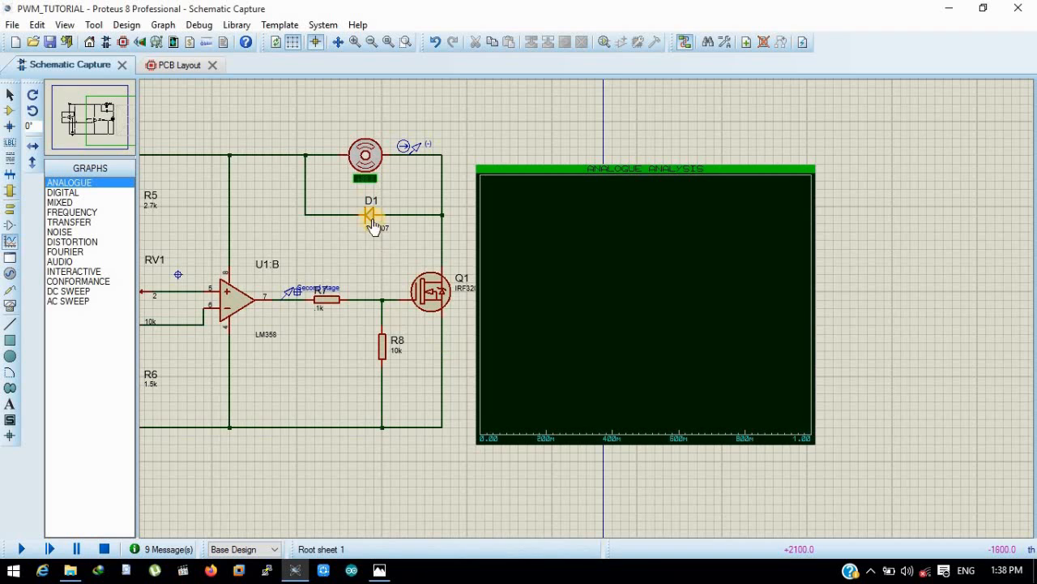
drag(420, 145, 609, 261)
- Set the new analogue graph's start time to 500m and stop time to 502m
double_click(608, 260)
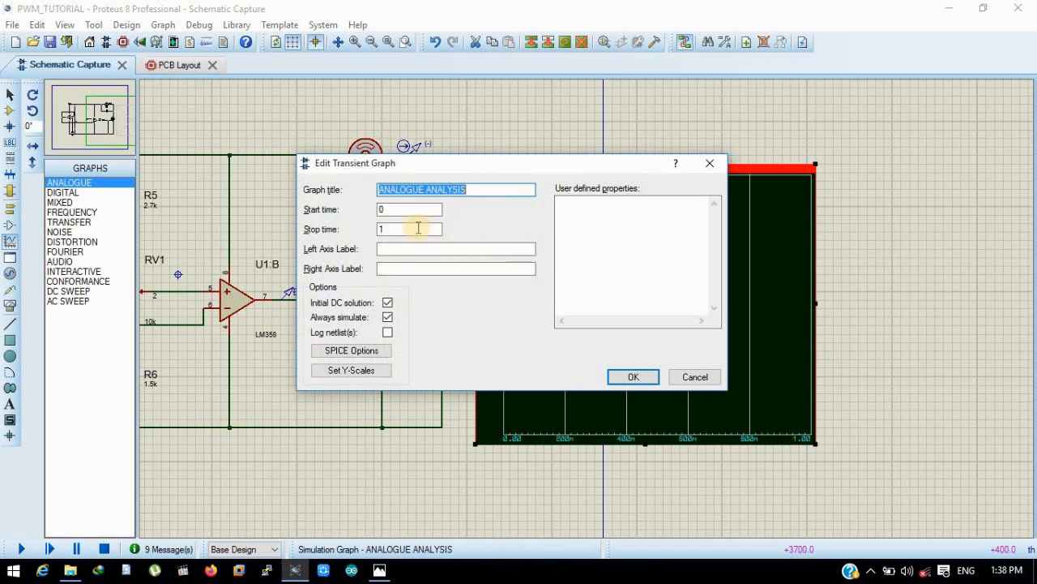
key(Tab)
text(500)
key(Tab)
text(5)
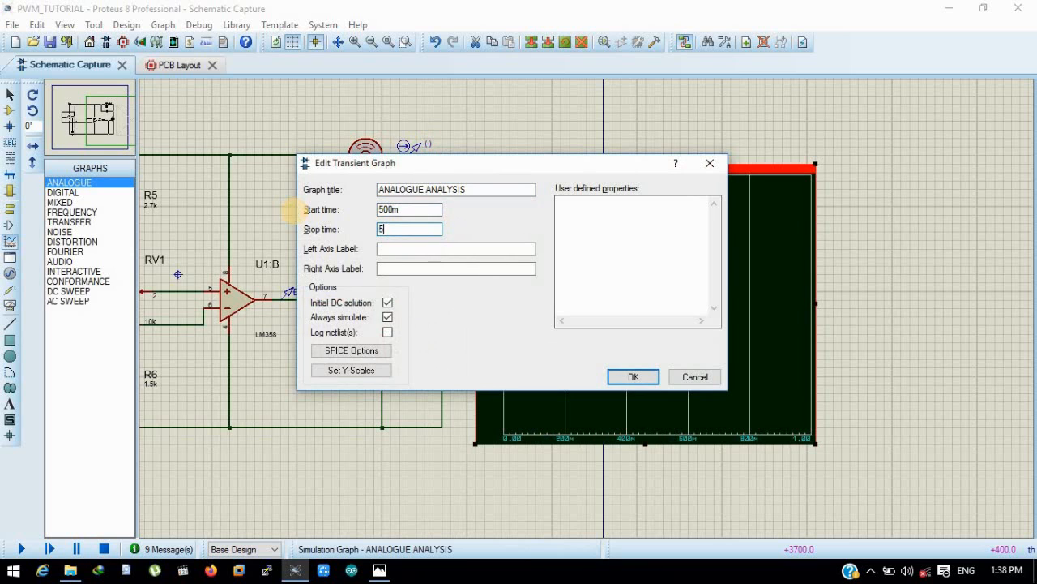
text(02.0m)
key(Return)
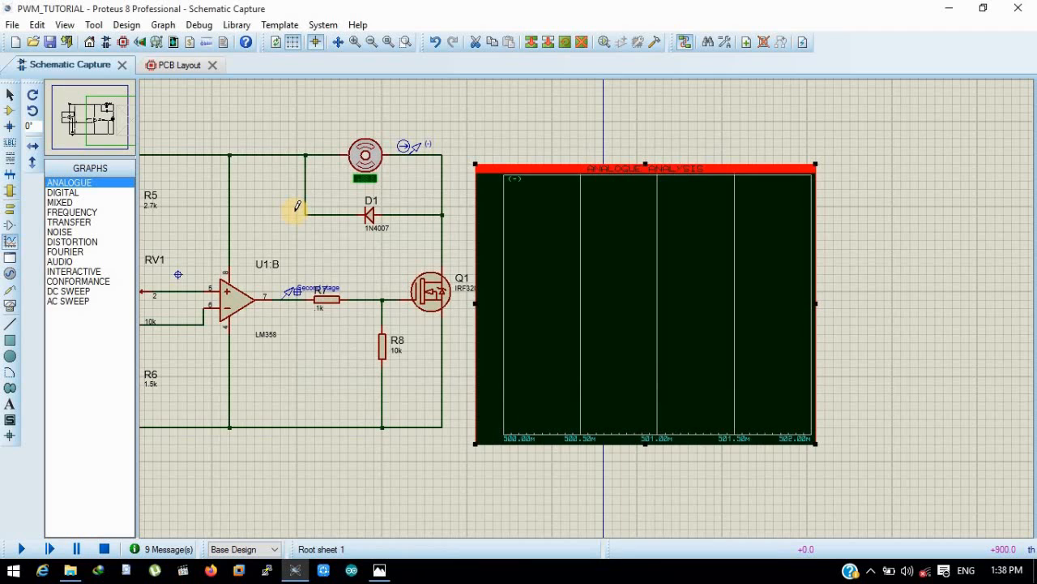
- Simulate the new analogue graph to plot the motor current trace
right_click(587, 308)
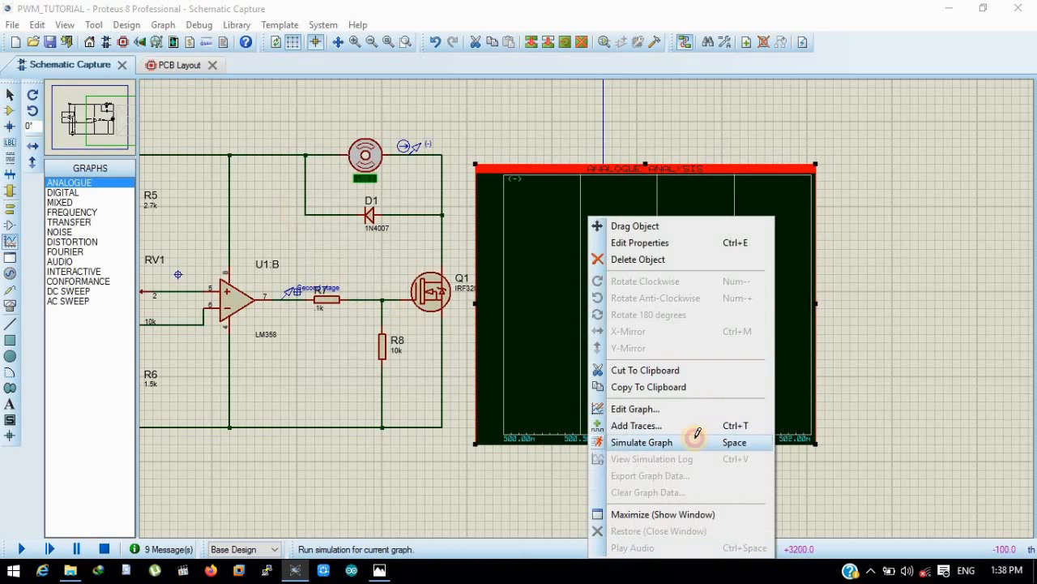
click(697, 437)
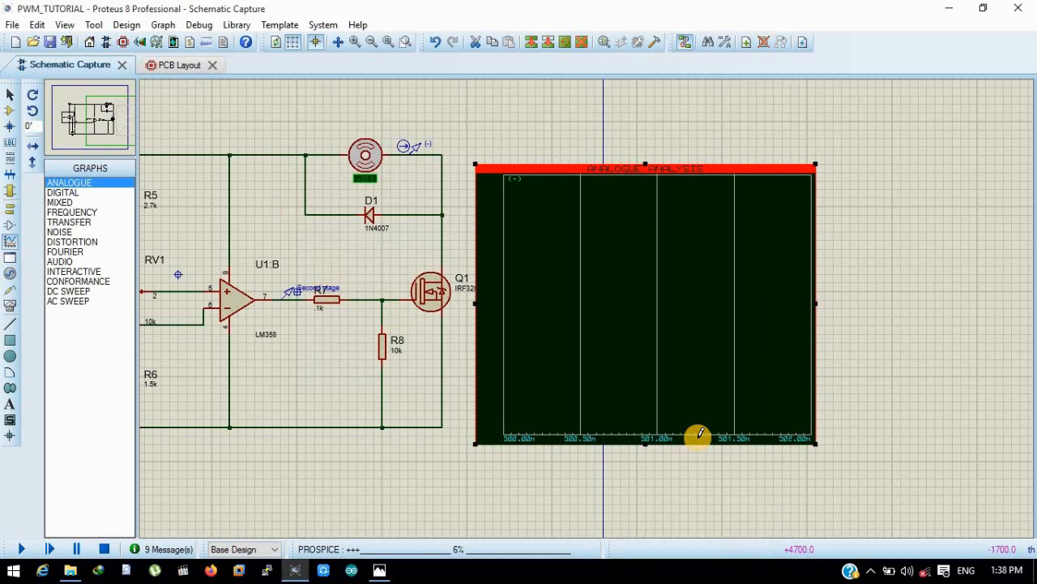